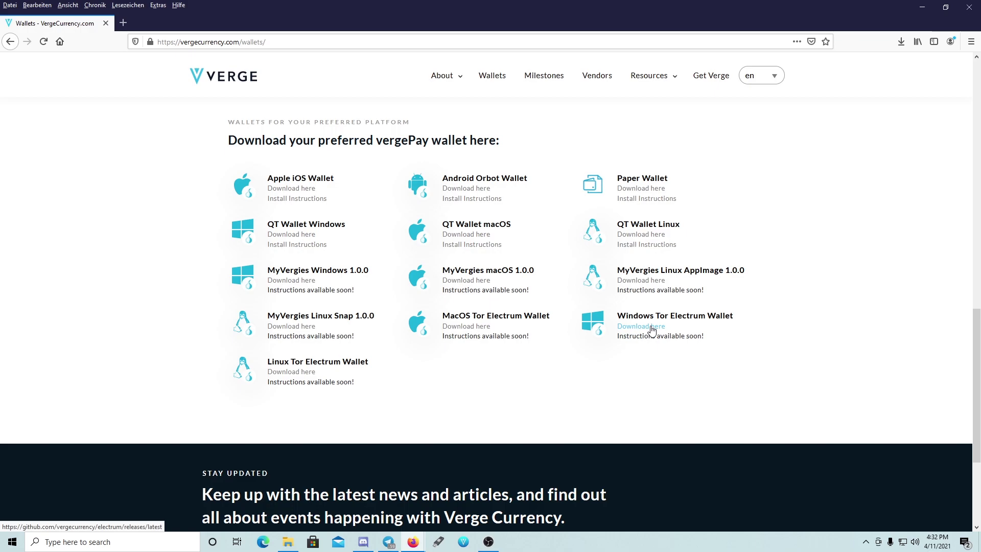
Step: Open the Windows Tor Electrum Wallet release page and download electrum-v4.0.3-setup.exe
click(652, 329)
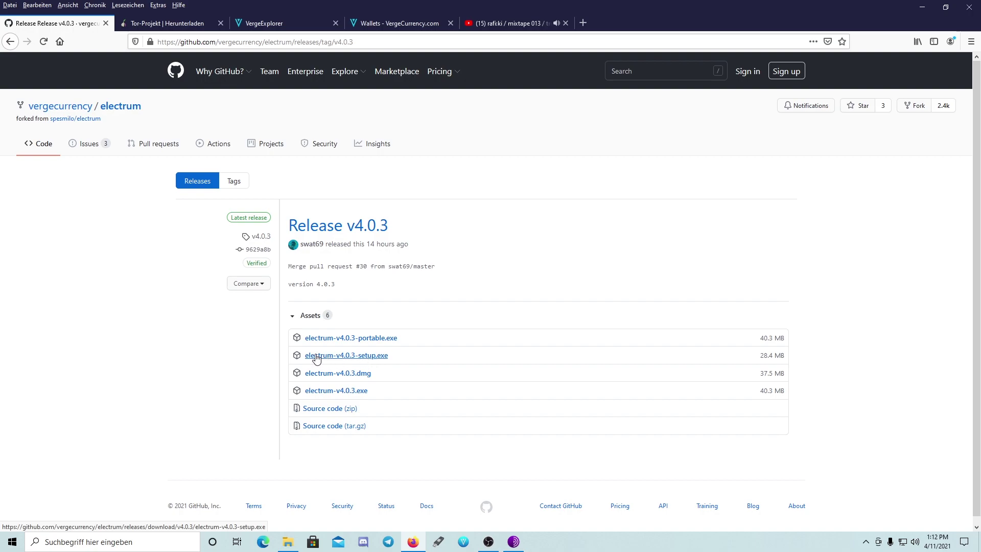
click(369, 359)
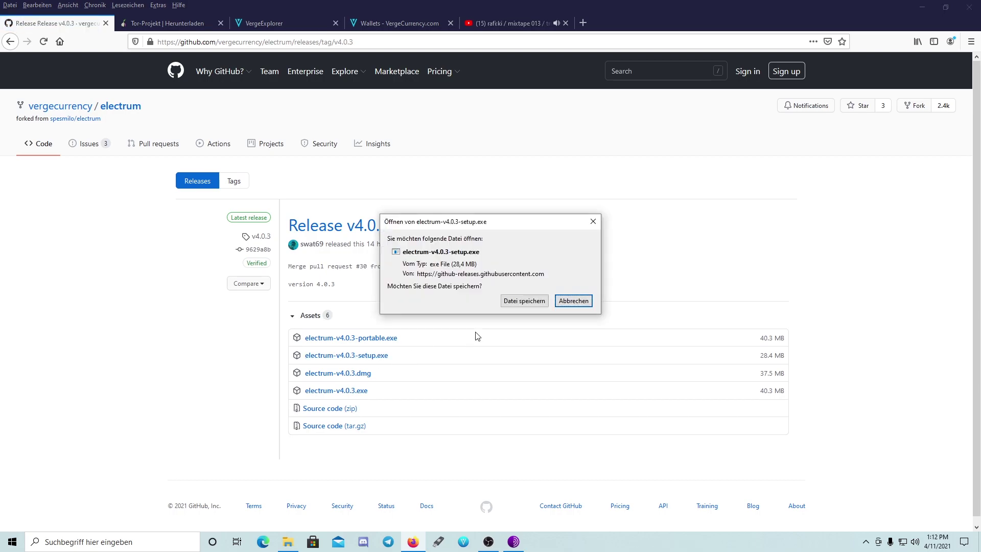
click(531, 302)
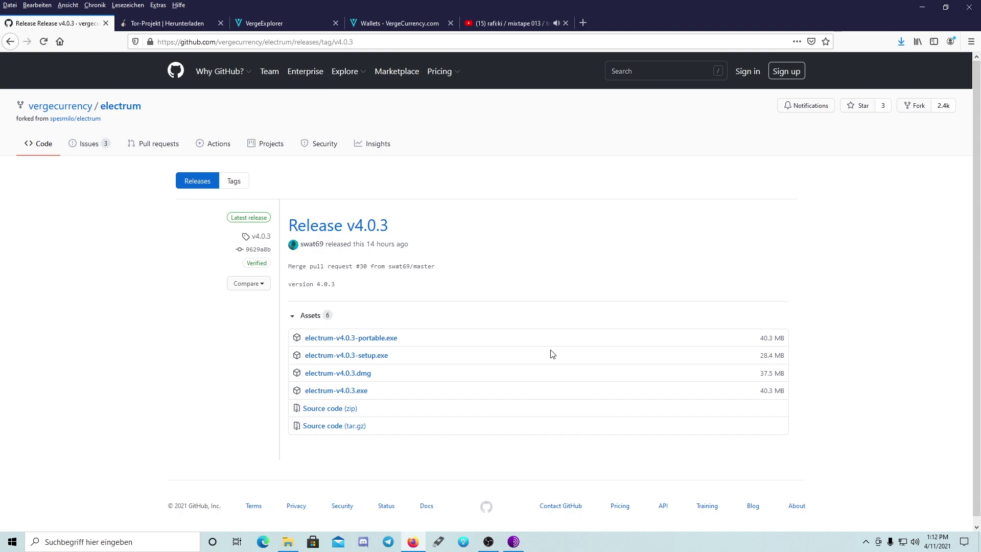
Step: Run the downloaded setup file despite the SmartScreen block and install Electrum in C:\Program Files (x86)\Electrum\
click(902, 41)
click(814, 65)
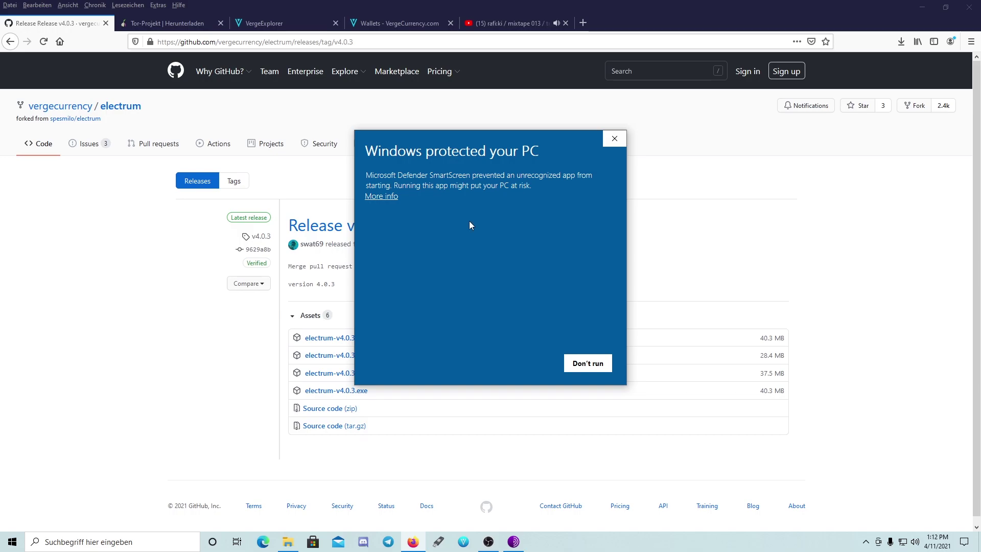
click(384, 197)
click(518, 364)
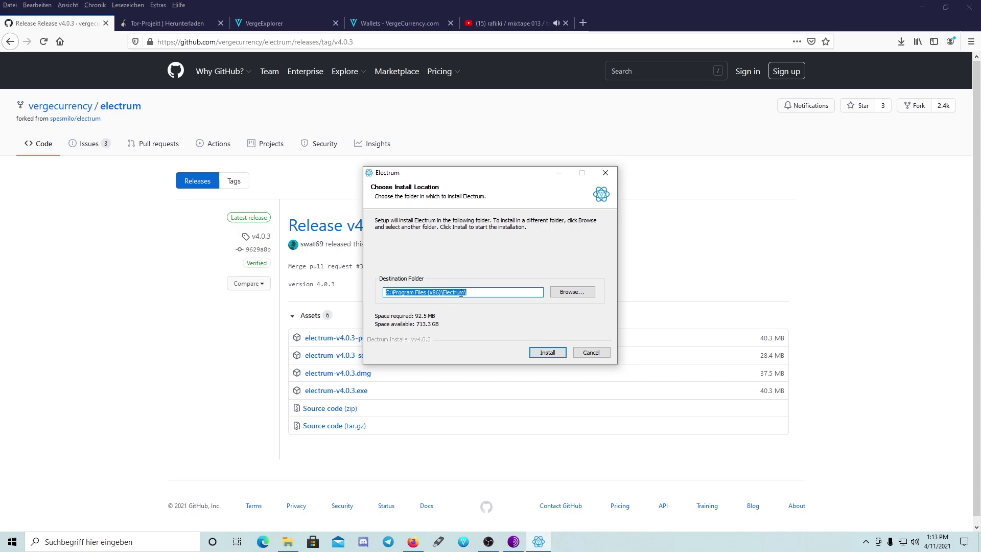
click(542, 353)
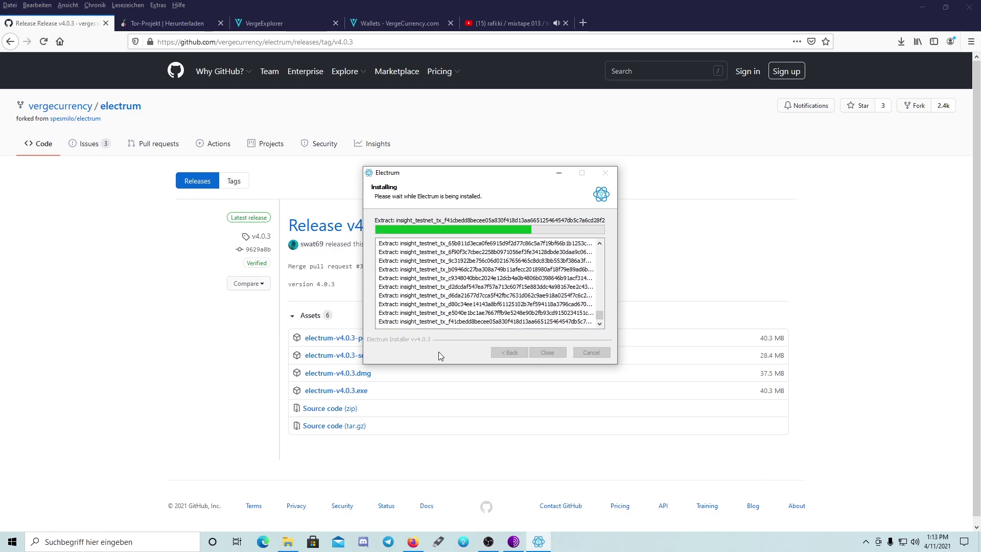
Step: Look over the Tor download page, the open Tor Browser and the VergeExplorer site, and return to the release page
click(175, 26)
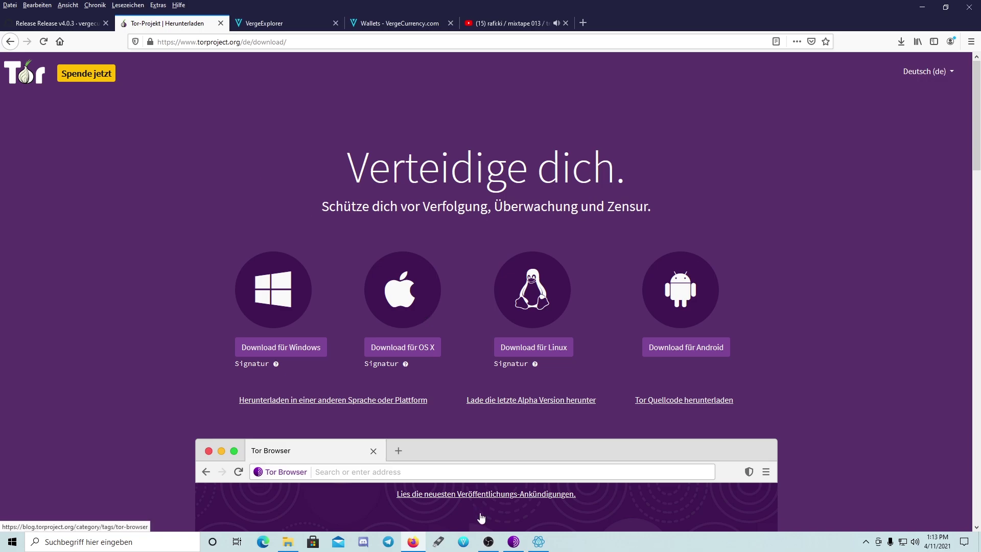
click(513, 542)
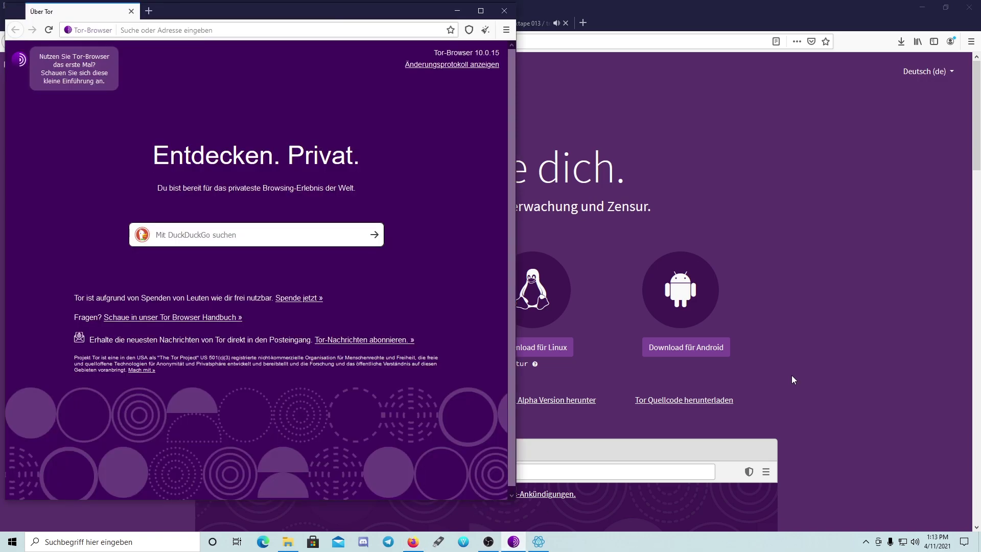
click(801, 360)
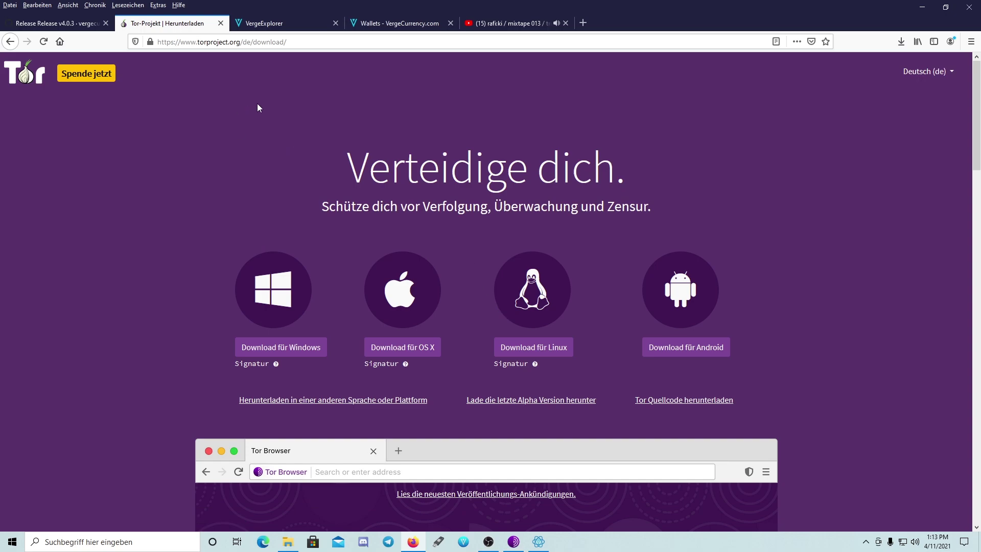
click(281, 26)
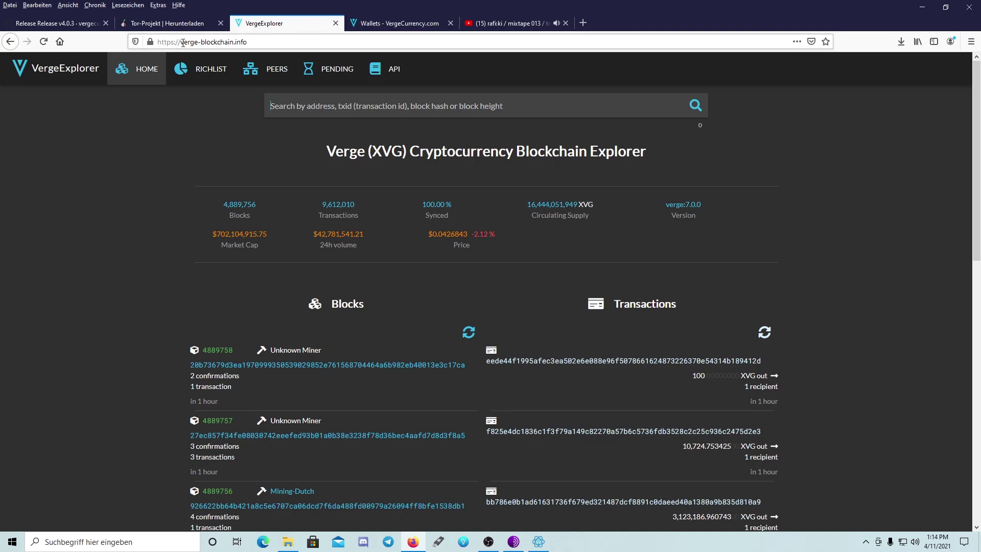
click(313, 108)
click(73, 25)
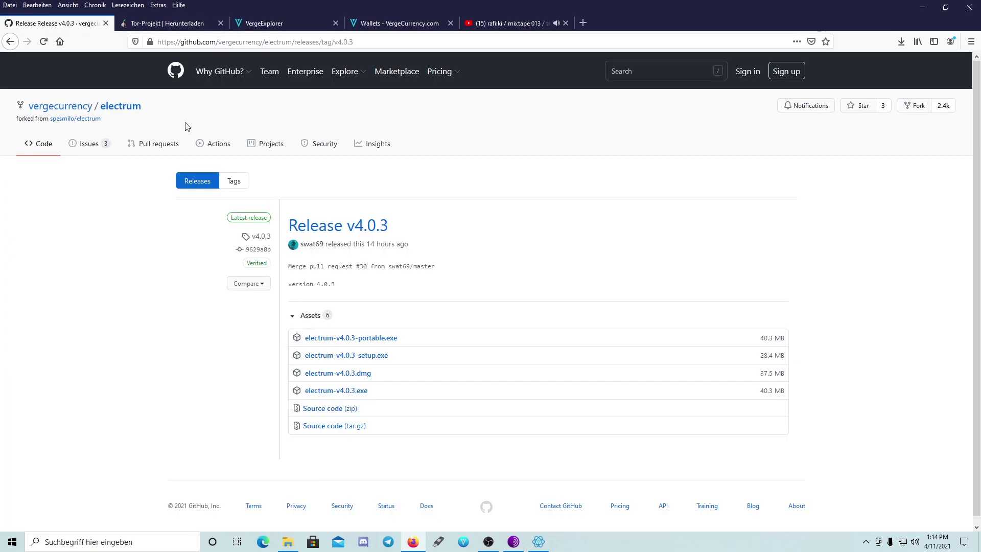
Step: Close the finished Electrum installer and launch the electrum-v4.0.3 application from C:\Program Files (x86)\Electrum
click(539, 542)
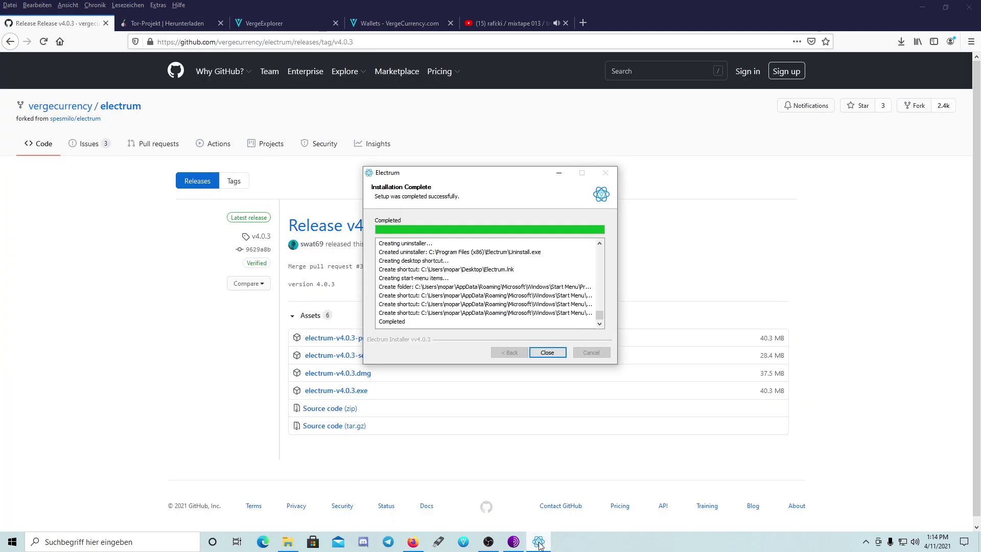
click(550, 356)
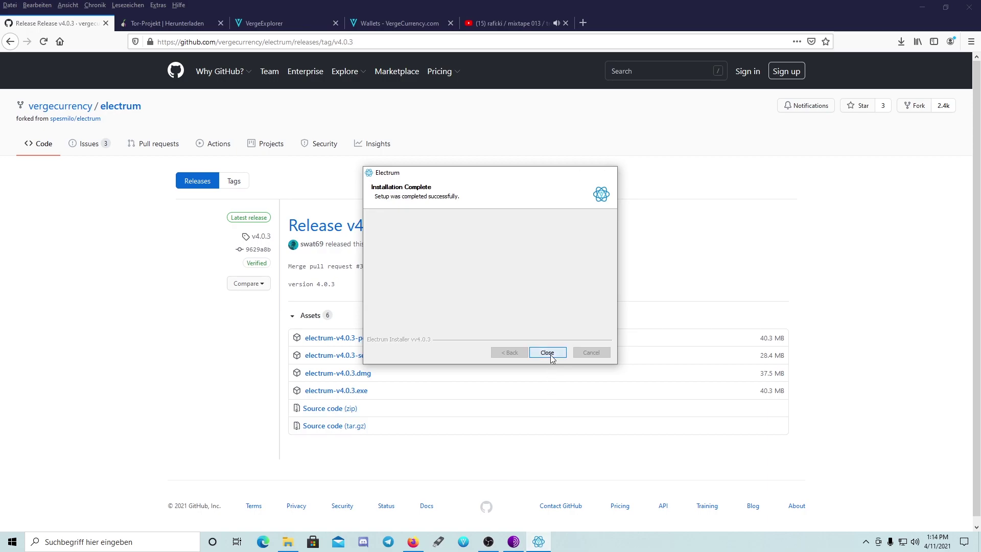
click(287, 542)
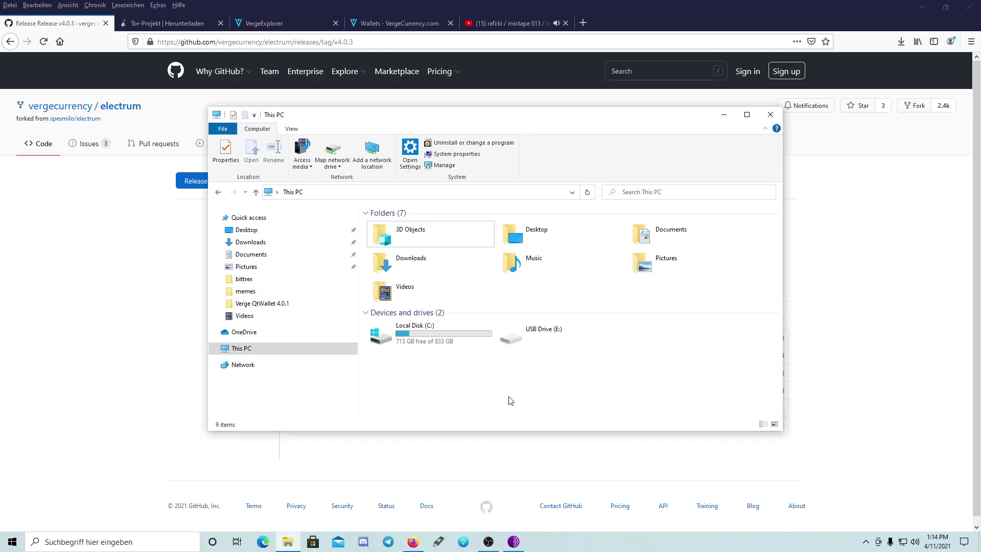
click(439, 339)
double_click(438, 339)
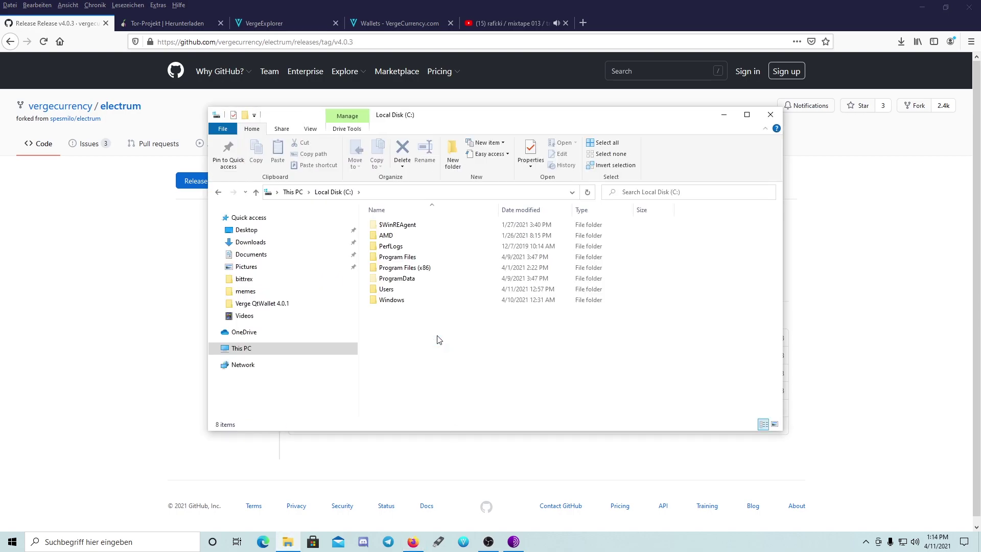
double_click(401, 267)
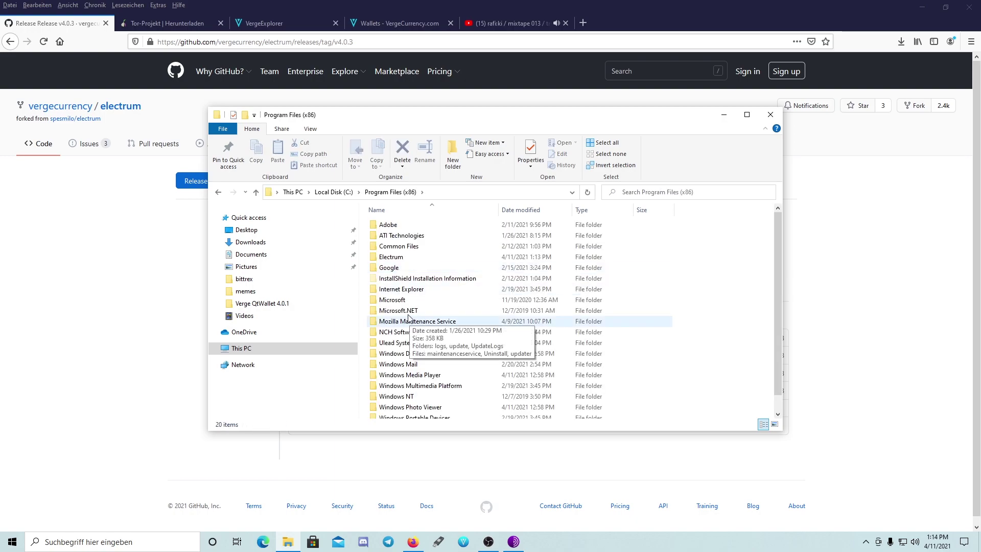
click(389, 261)
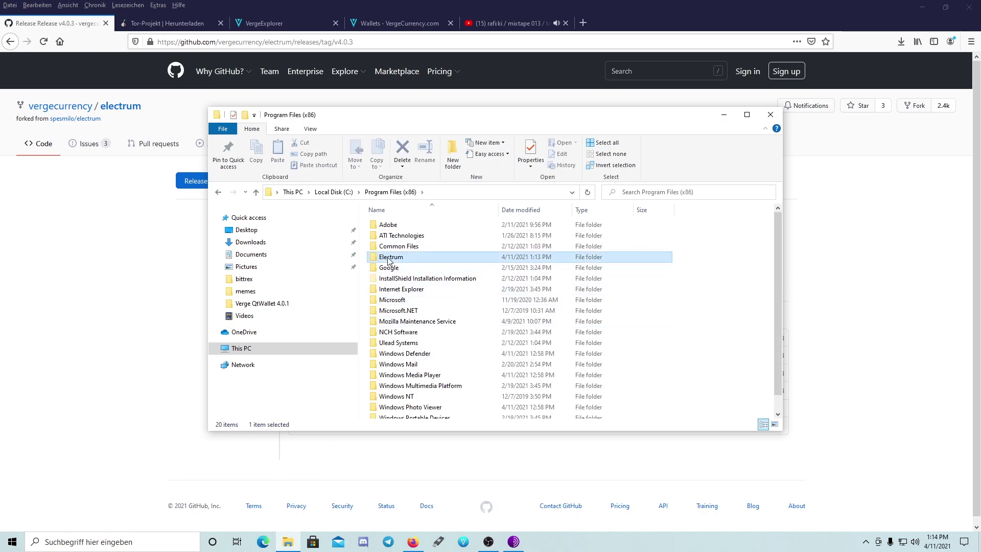
double_click(388, 261)
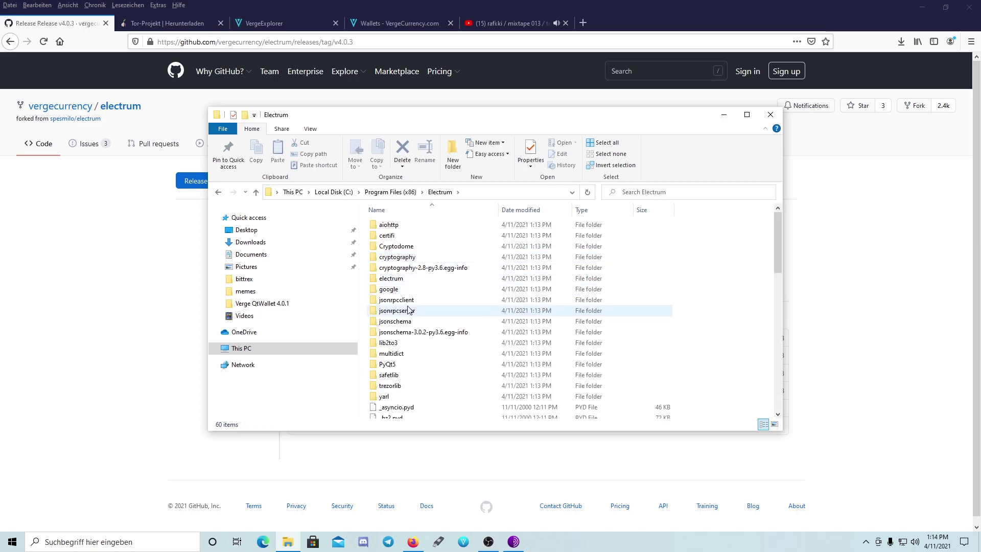
scroll(408, 309, down, 8)
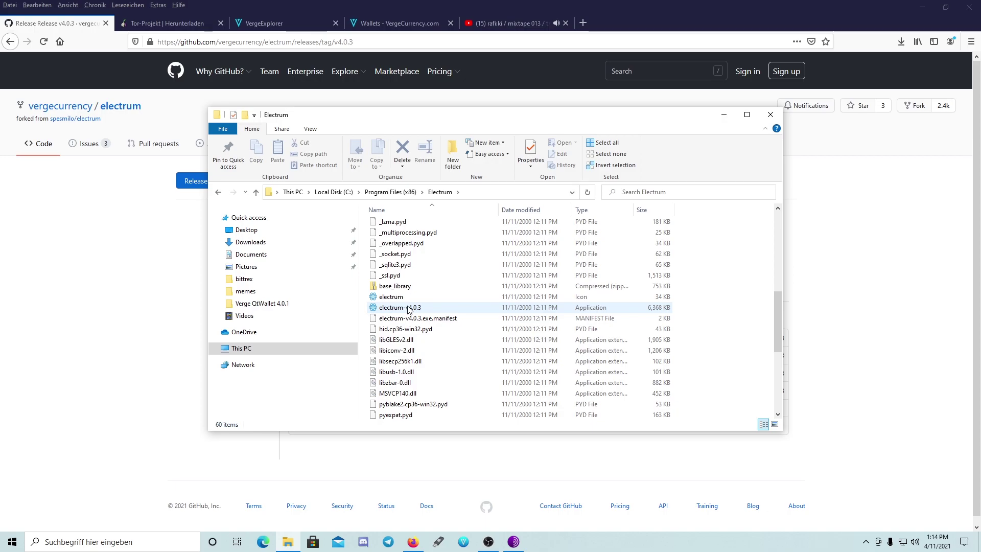
double_click(405, 307)
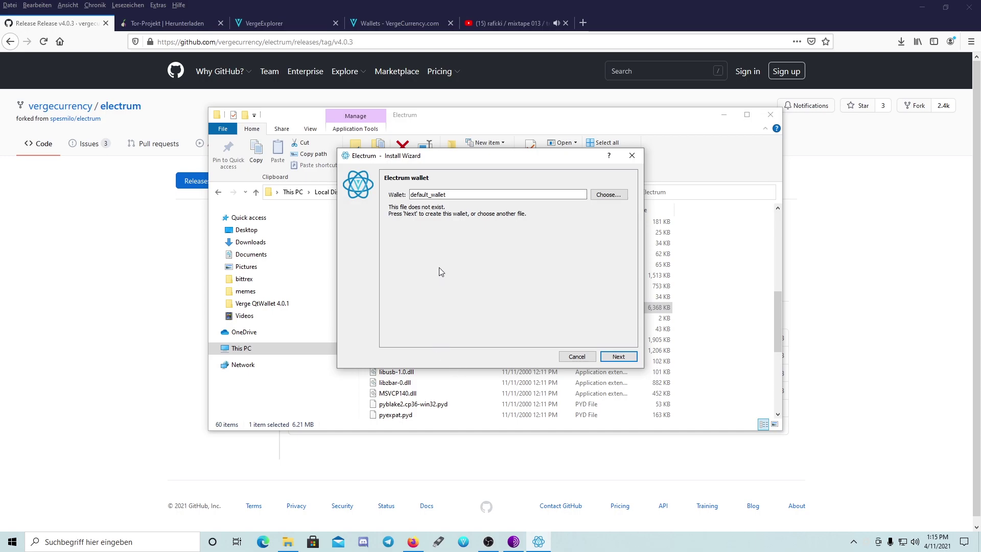
Step: Set up default_wallet as a standard wallet with a newly created seed, and view the seed options
click(413, 195)
click(618, 357)
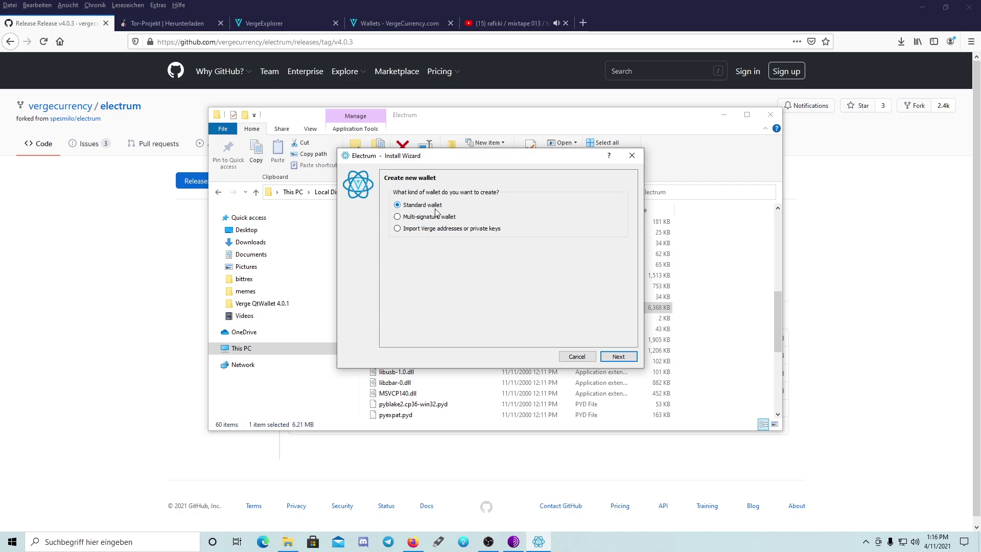
click(617, 356)
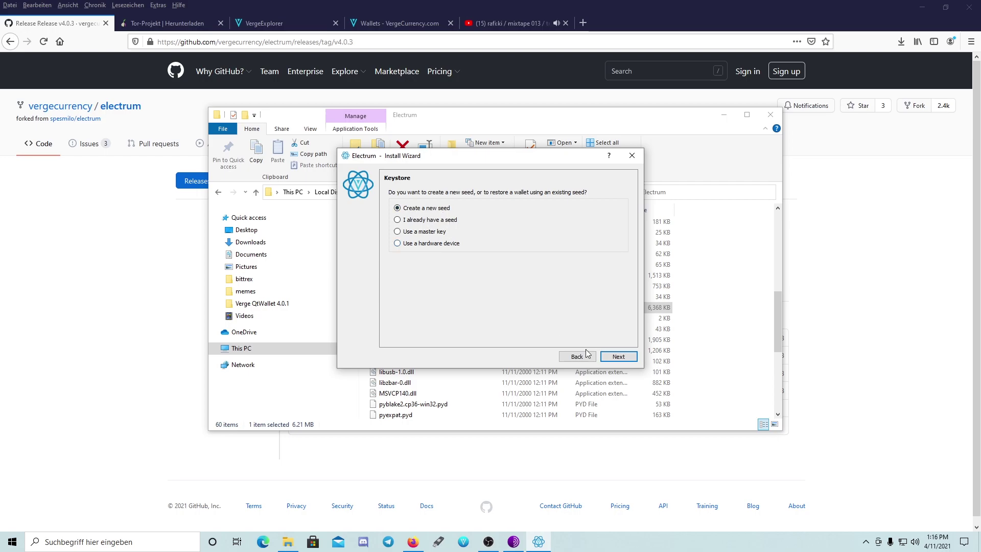
click(618, 357)
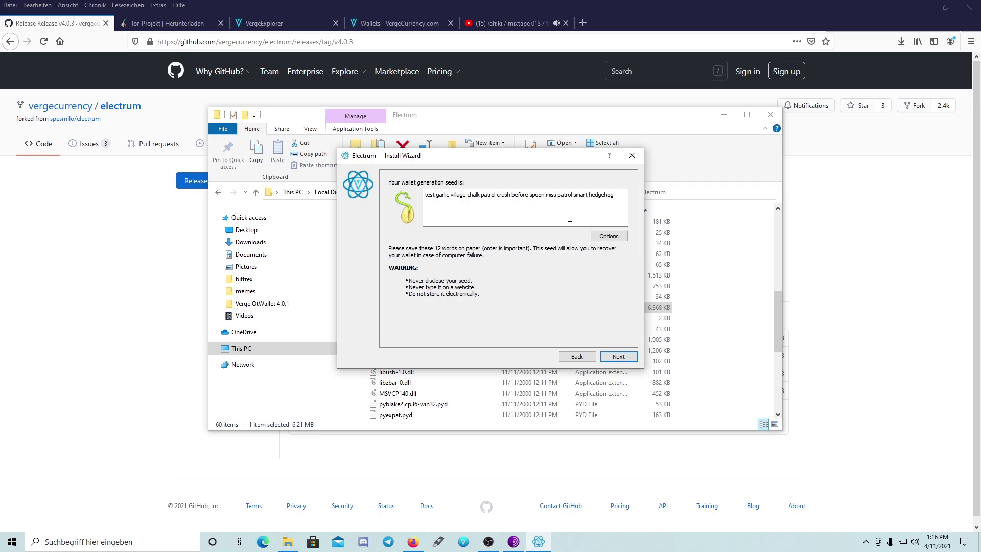
click(606, 235)
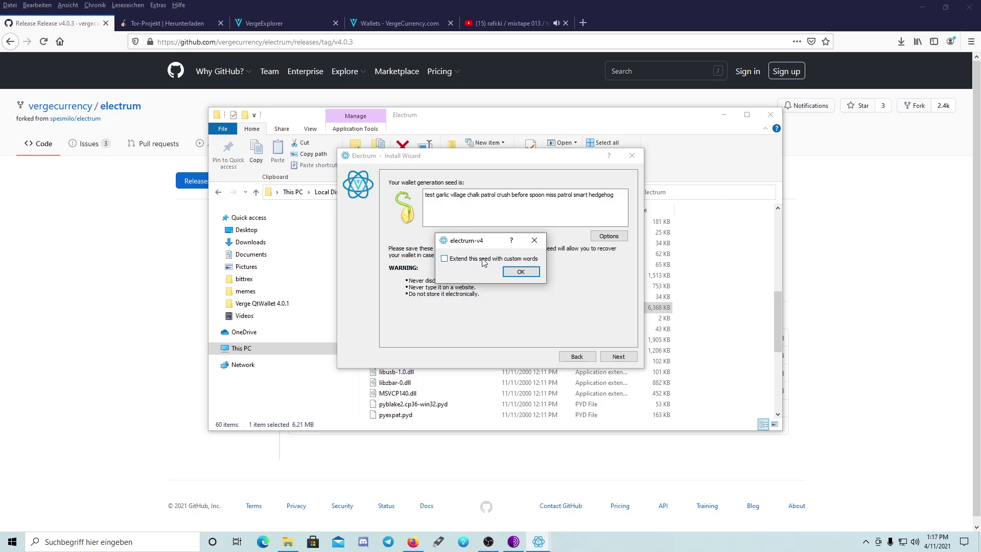
click(534, 242)
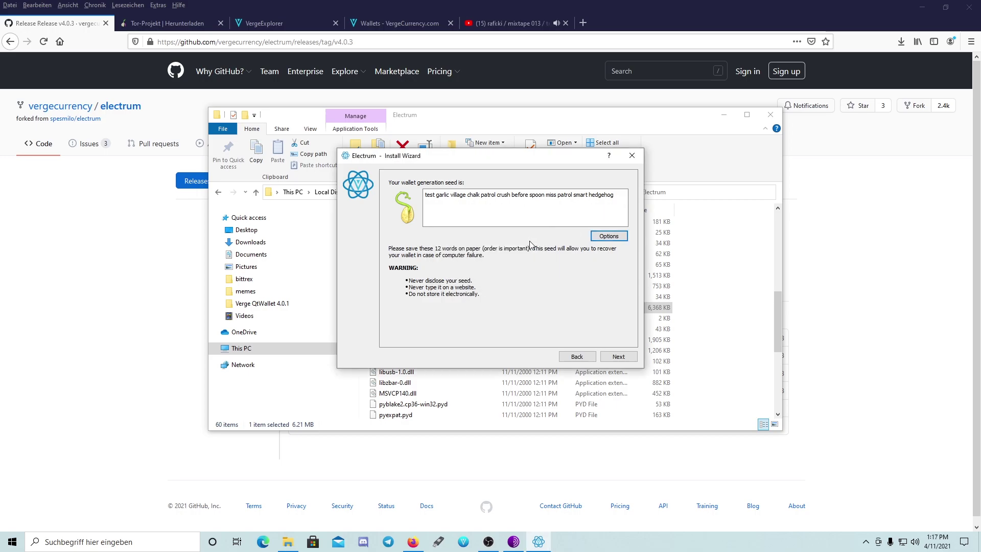
Step: Copy the generated wallet seed phrase into a new Notepad document
drag(425, 197, 621, 195)
right_click(575, 195)
click(587, 201)
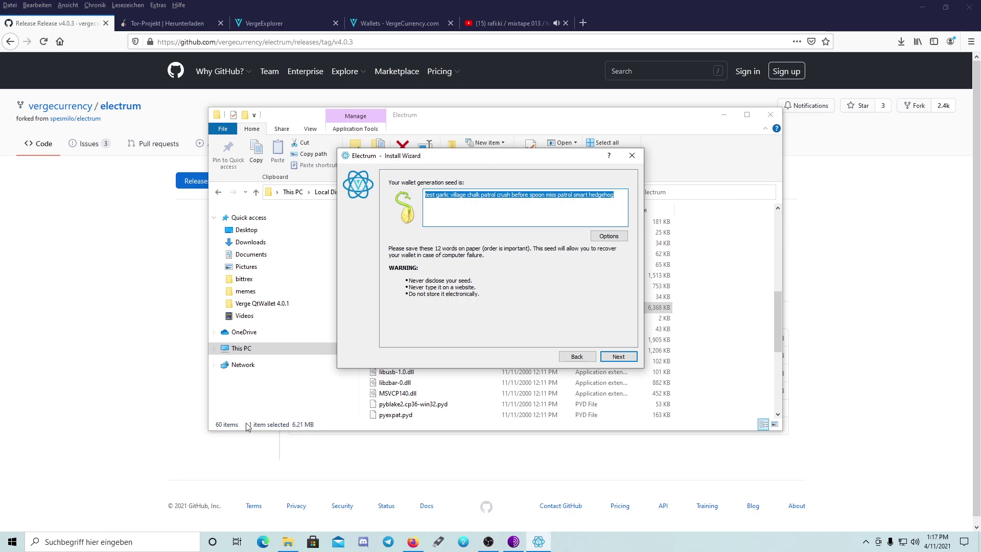
click(142, 541)
text(edi)
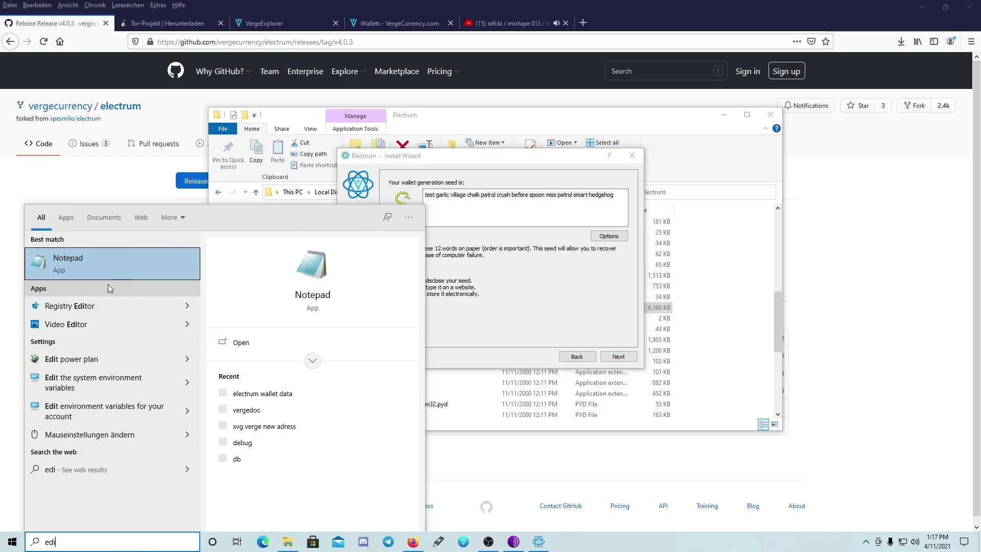
click(111, 271)
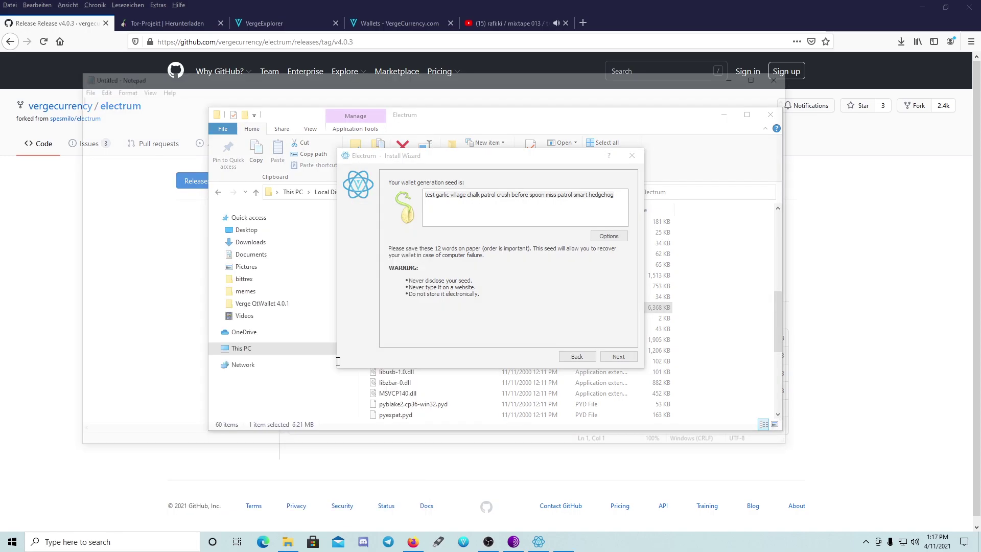
key(ctrl+v)
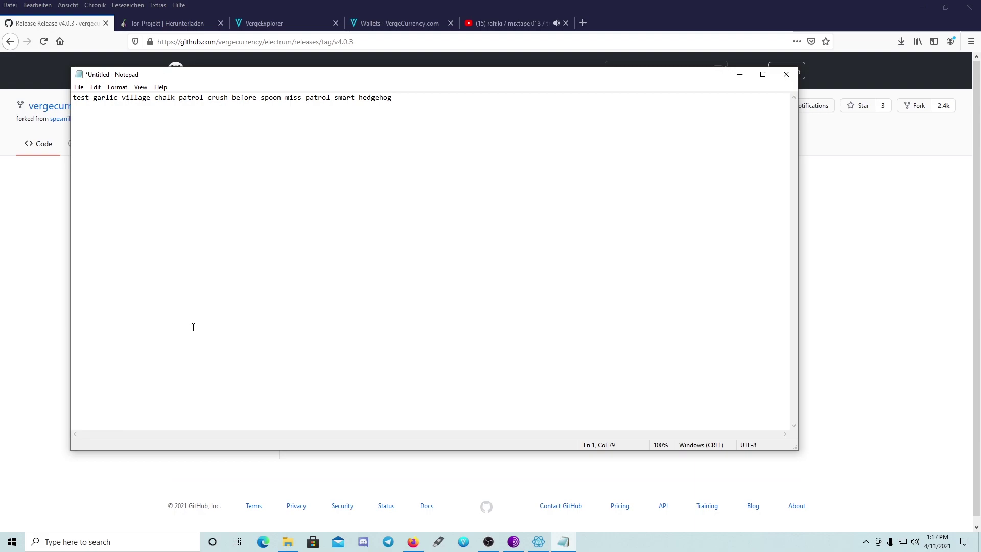
Step: Return to the Electrum install wizard and continue from the generated seed to the seed confirmation
click(44, 320)
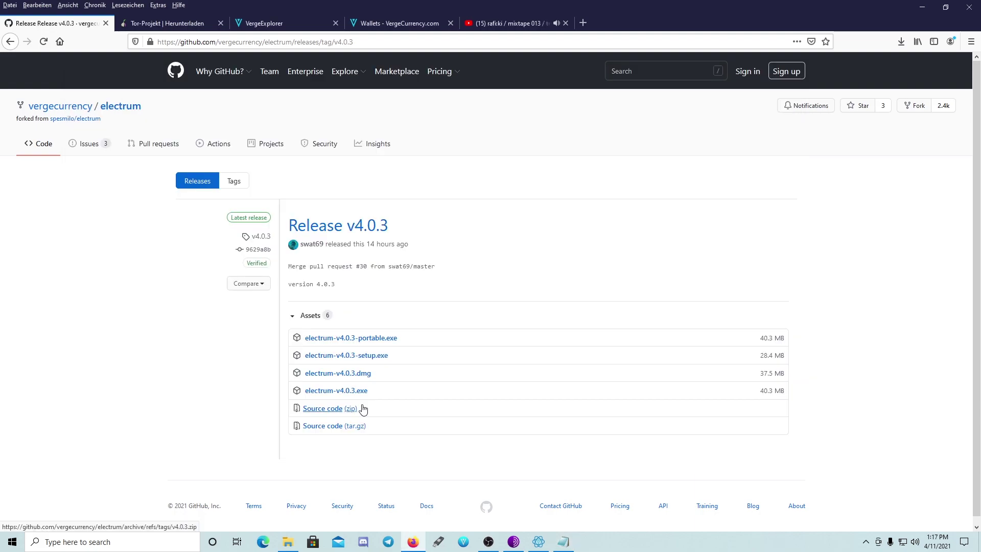
click(537, 541)
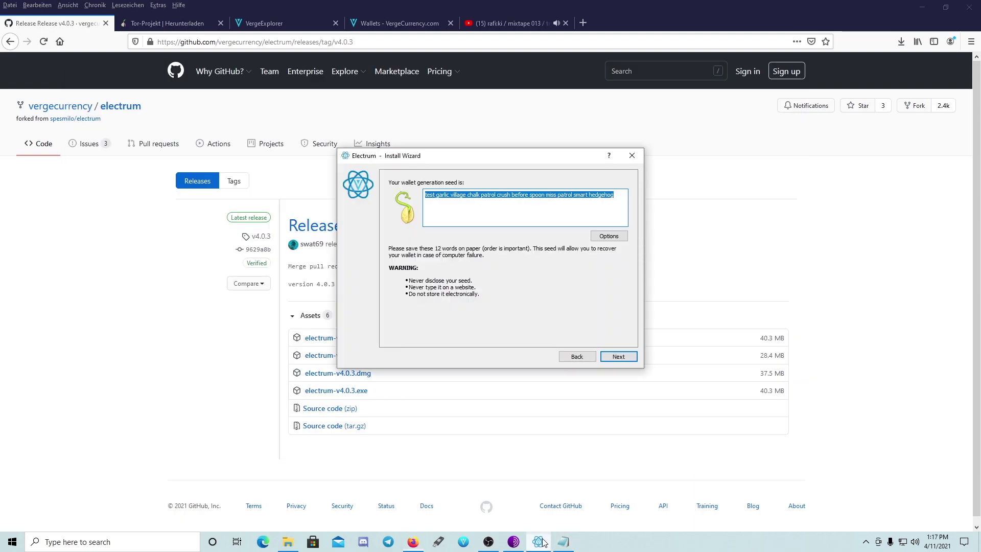
click(618, 356)
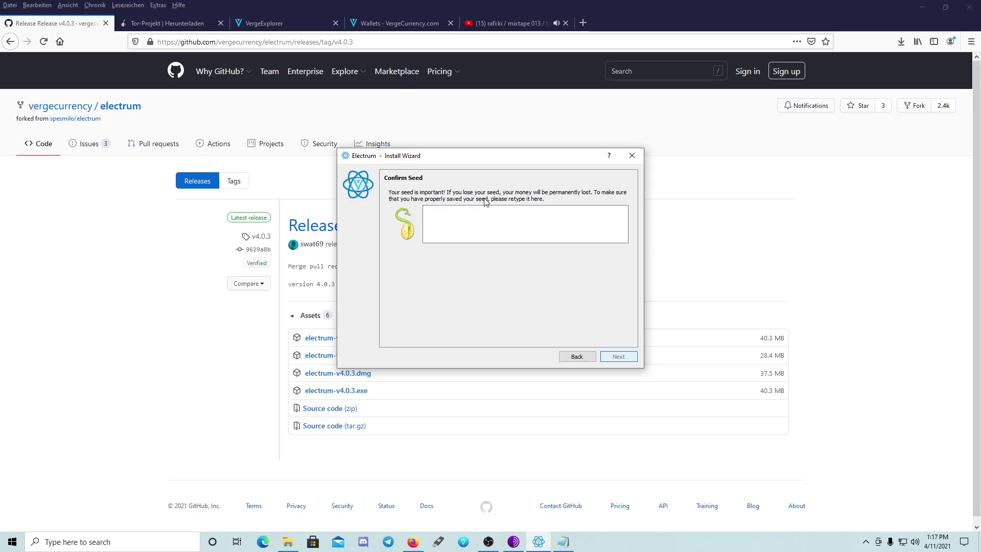
Step: Confirm the wallet seed by copying the saved seed phrase from Notepad into the Confirm Seed field and continue
click(496, 224)
click(563, 542)
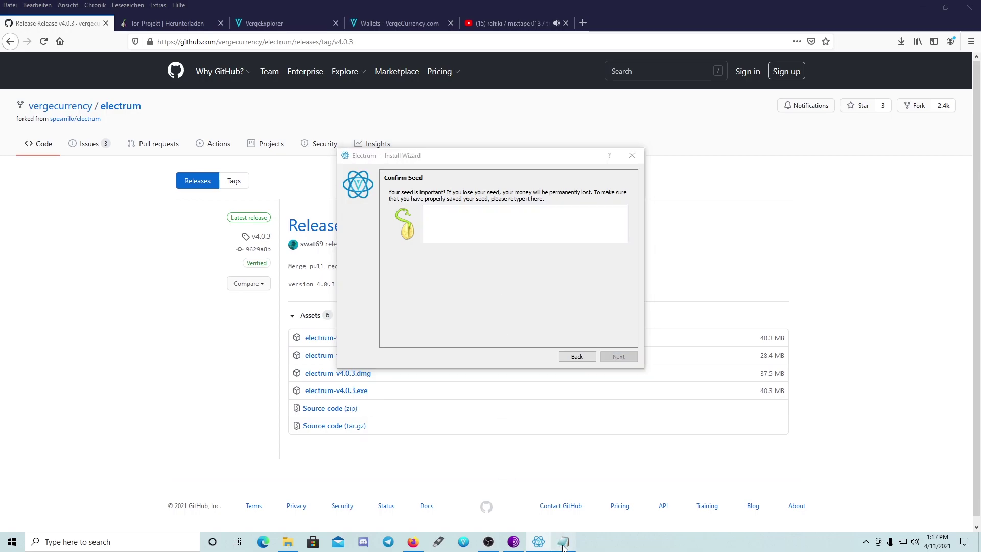
drag(72, 98, 440, 96)
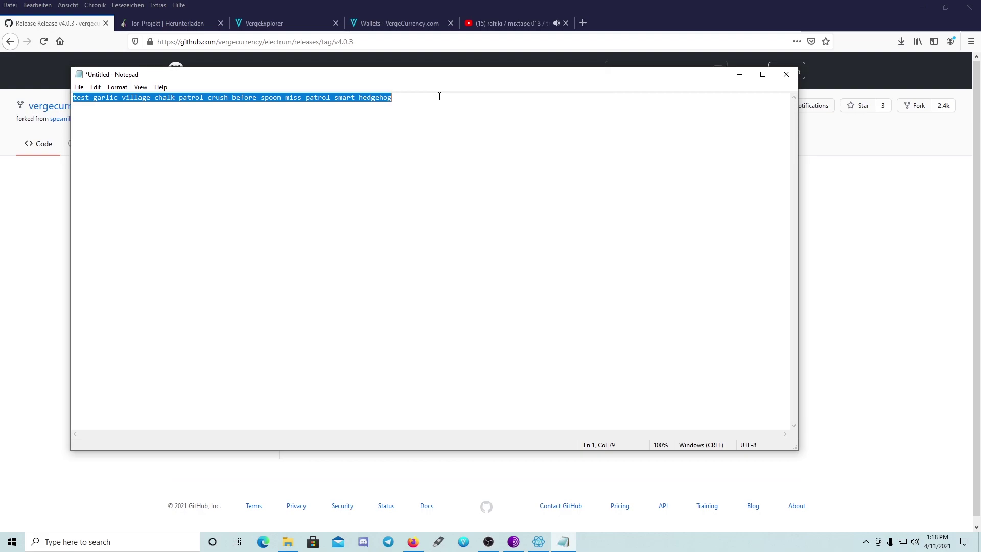
click(537, 543)
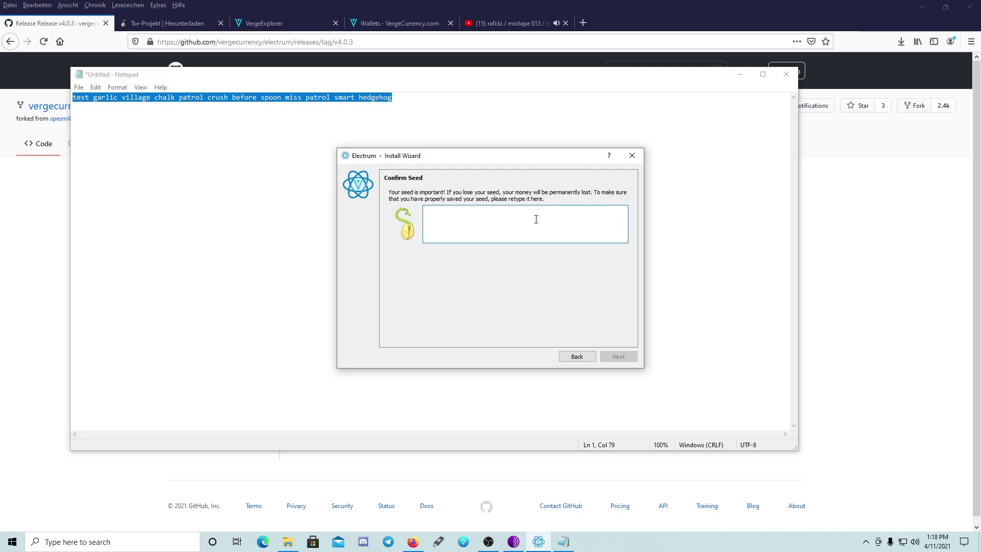
key(ctrl+v)
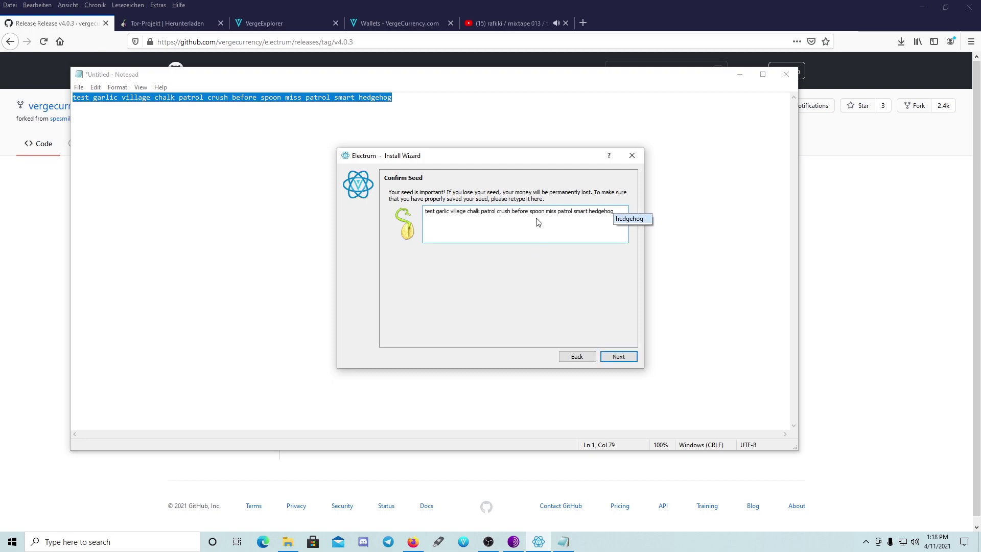
click(619, 356)
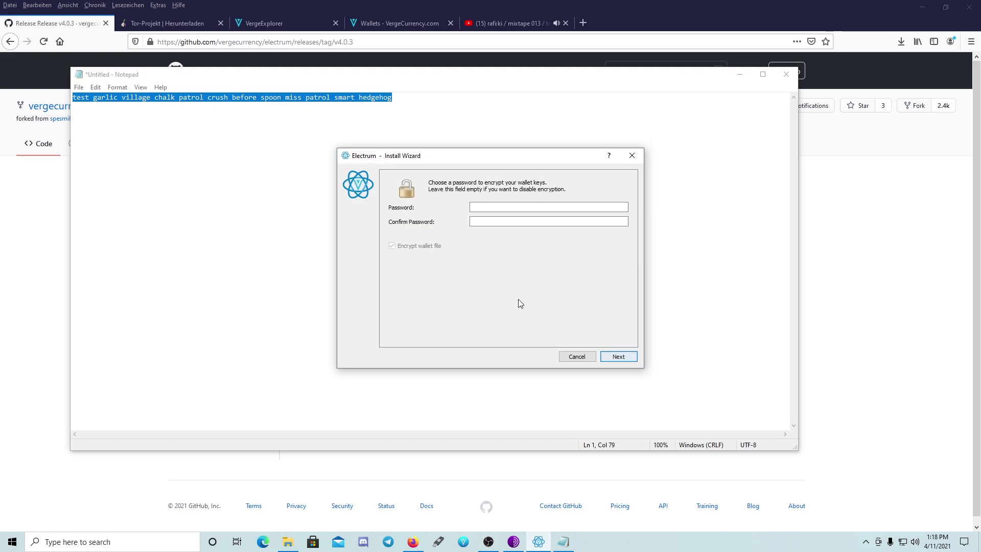
Step: Create the wallet without an encryption password, then enable notifications for newer Electrum versions and acknowledge the restart notice
click(511, 204)
click(618, 356)
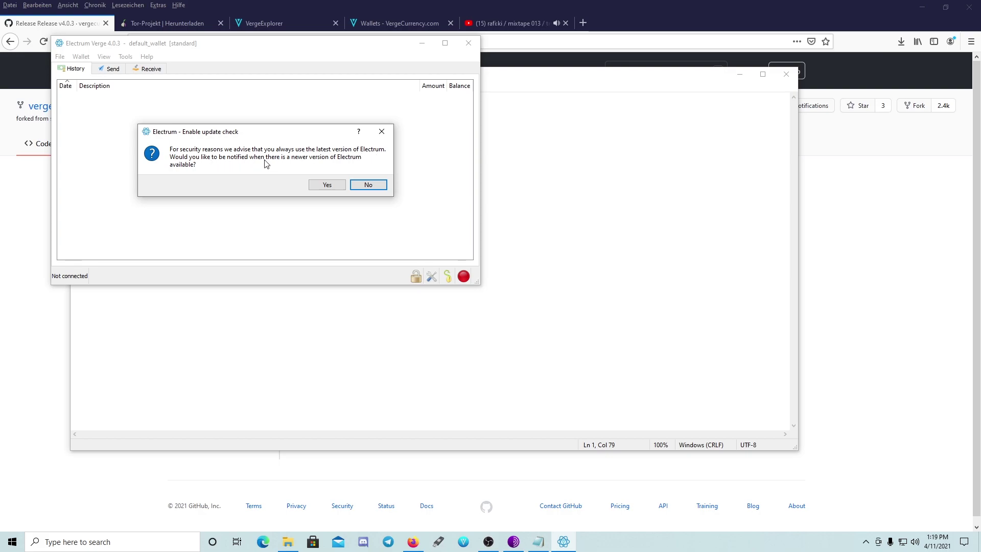
click(327, 186)
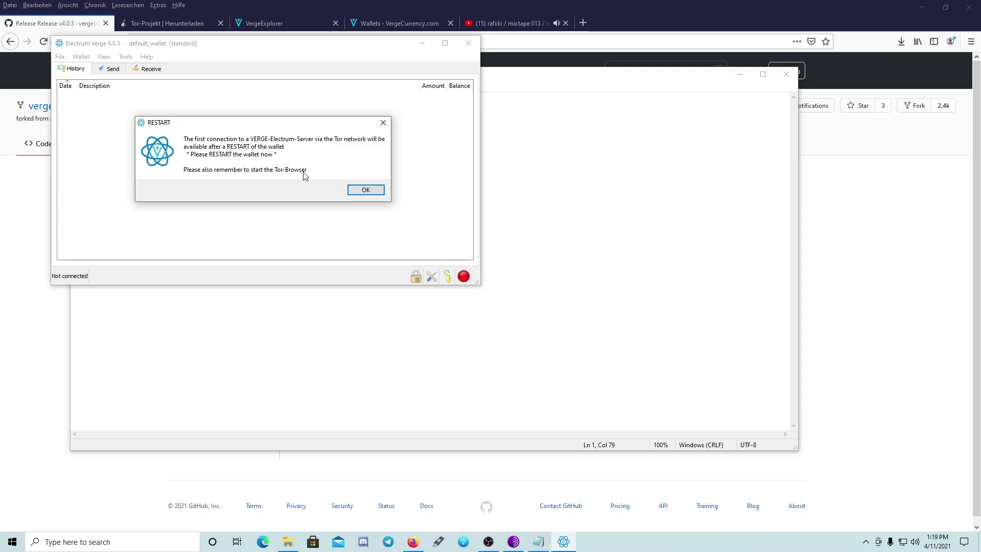
click(363, 191)
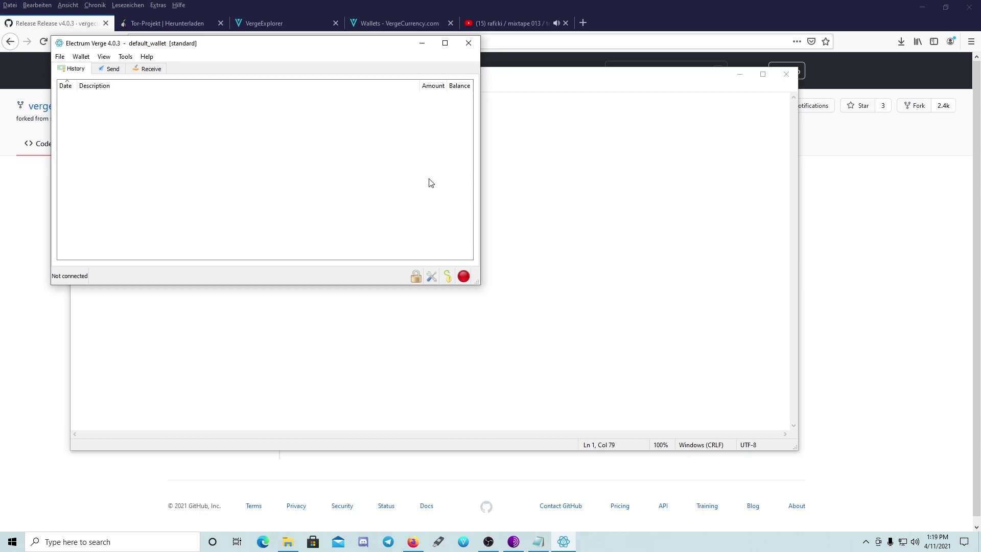
Step: Restart the wallet by closing it and relaunching electrum-v4.0.3 from the Electrum program folder, with its window maximized
click(445, 43)
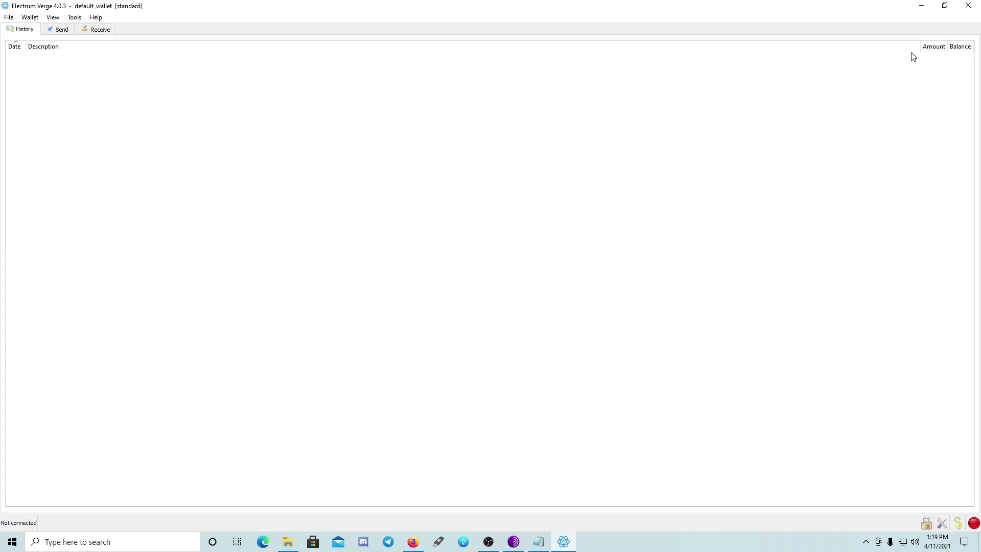
click(968, 7)
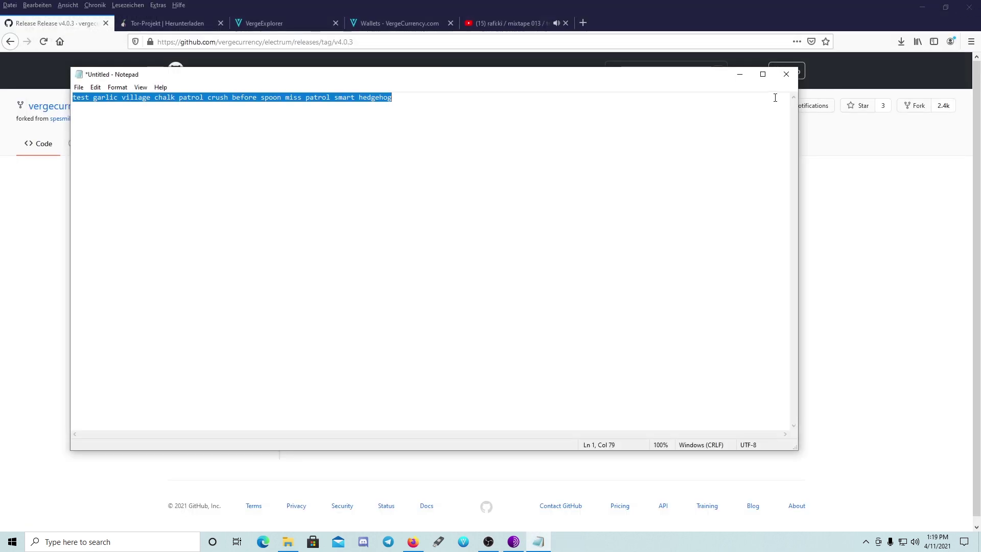
click(739, 74)
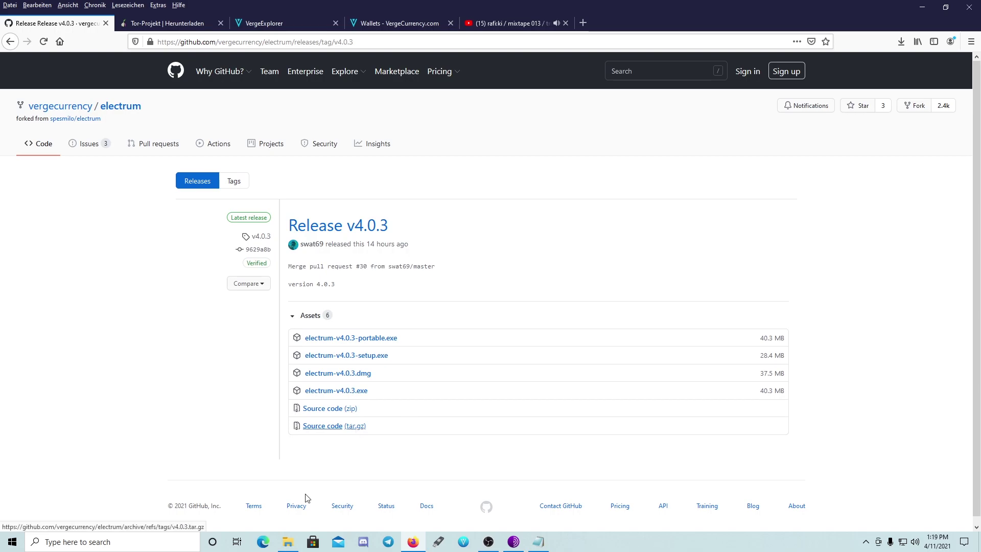
click(287, 541)
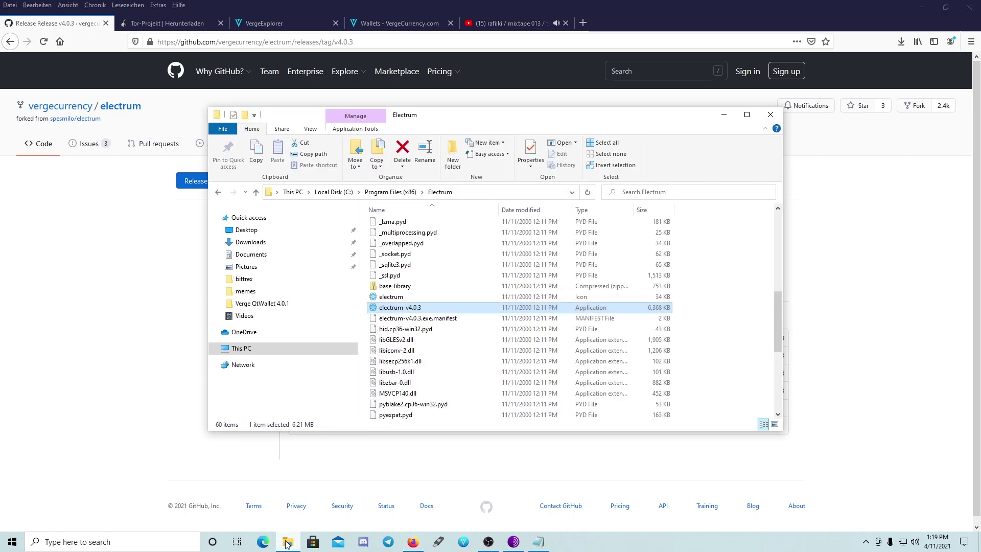
double_click(439, 308)
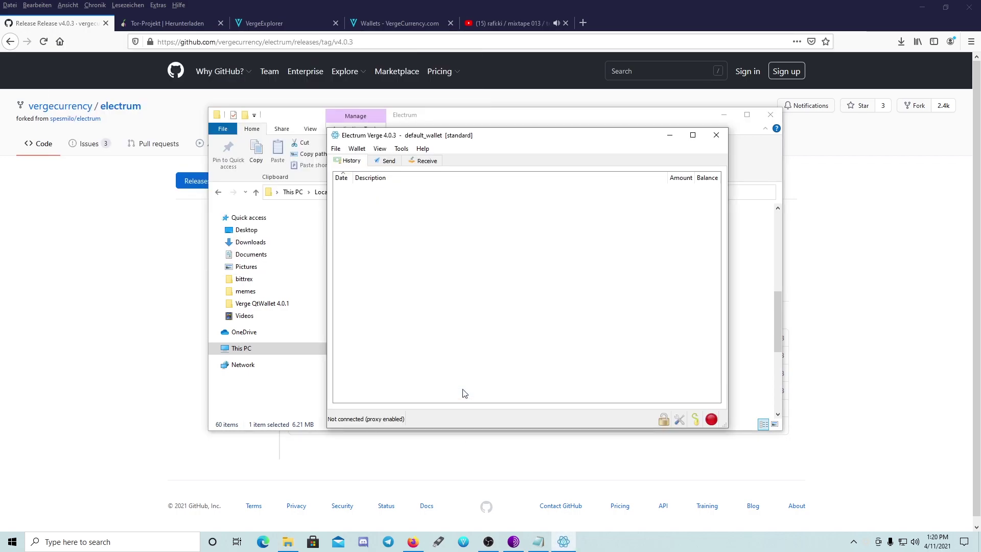
click(693, 136)
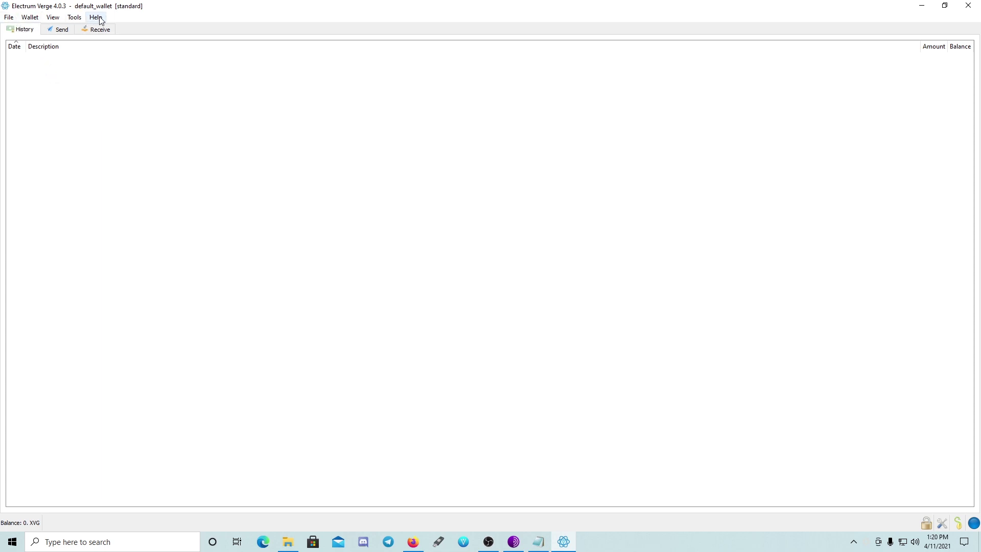
Step: Look over the available wallet tools, and view the wallet information with its type and master public key
click(74, 18)
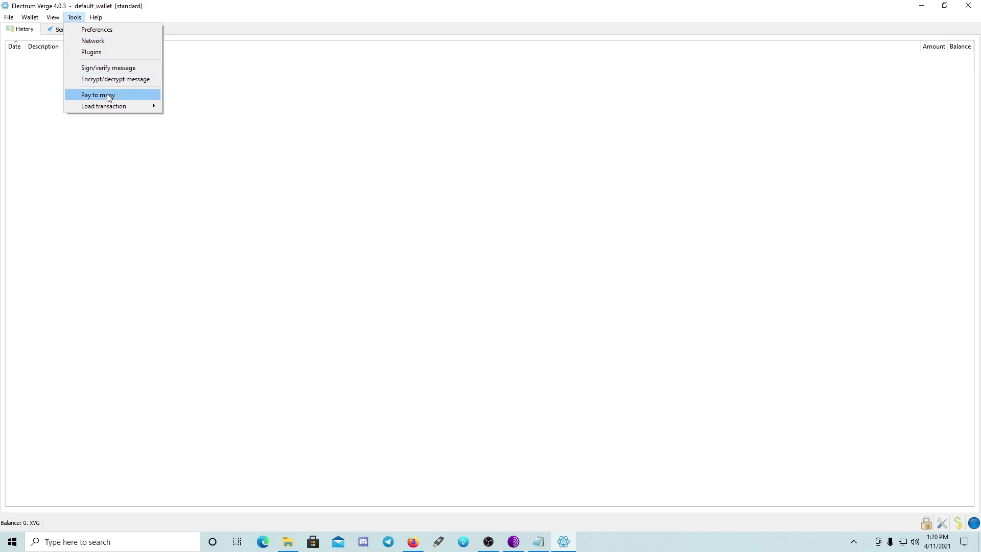
mouse_move(112, 106)
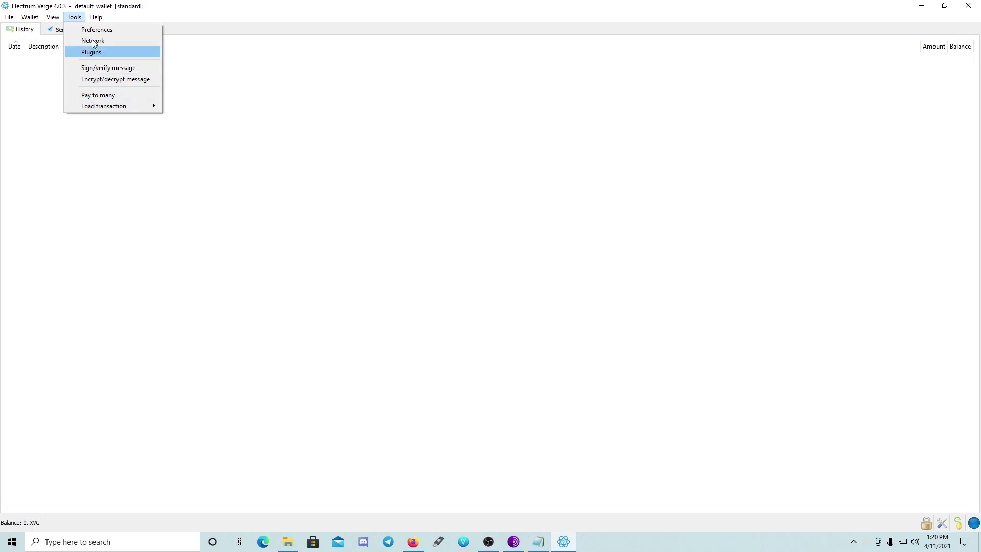
mouse_move(51, 18)
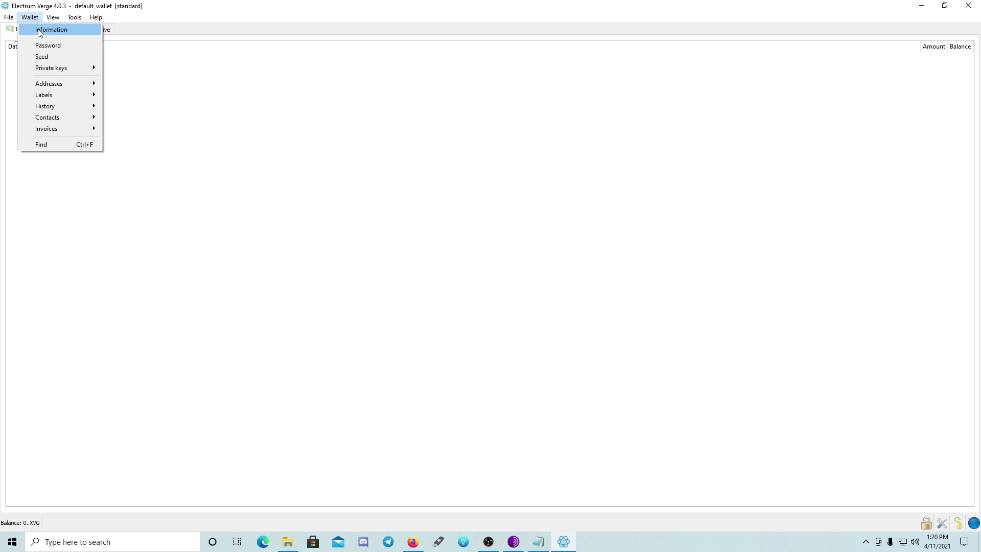
click(41, 32)
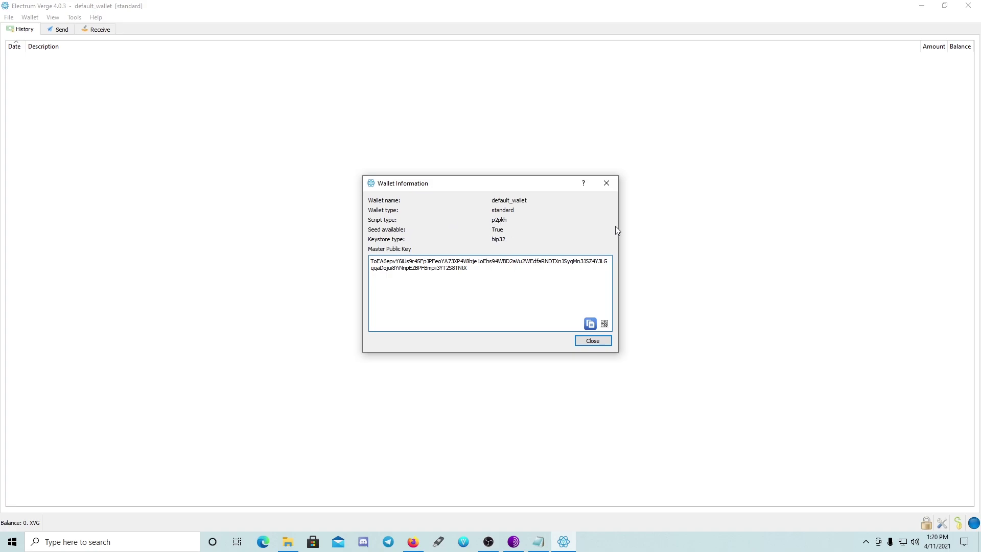
click(608, 184)
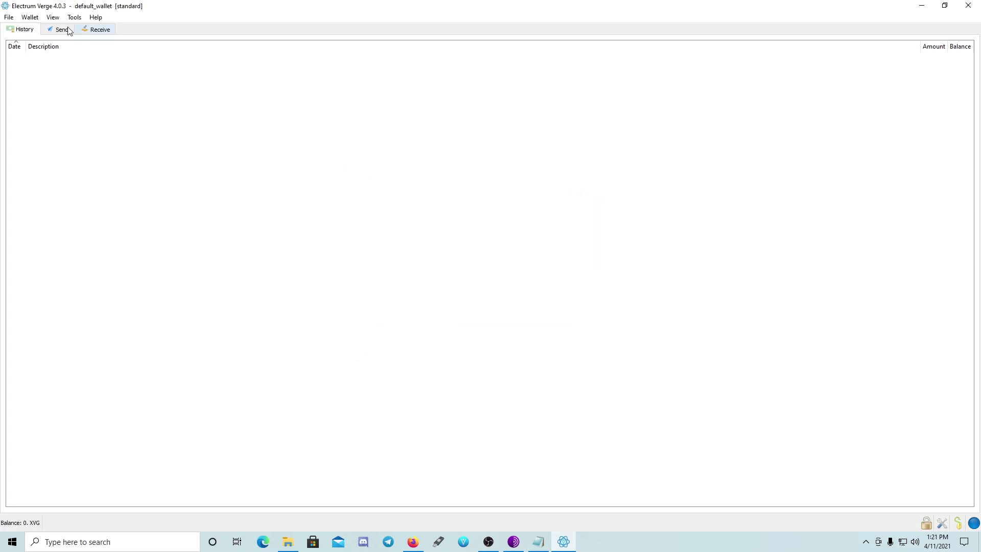
Step: View the dialog for adding a wallet password and close it without setting one
click(53, 19)
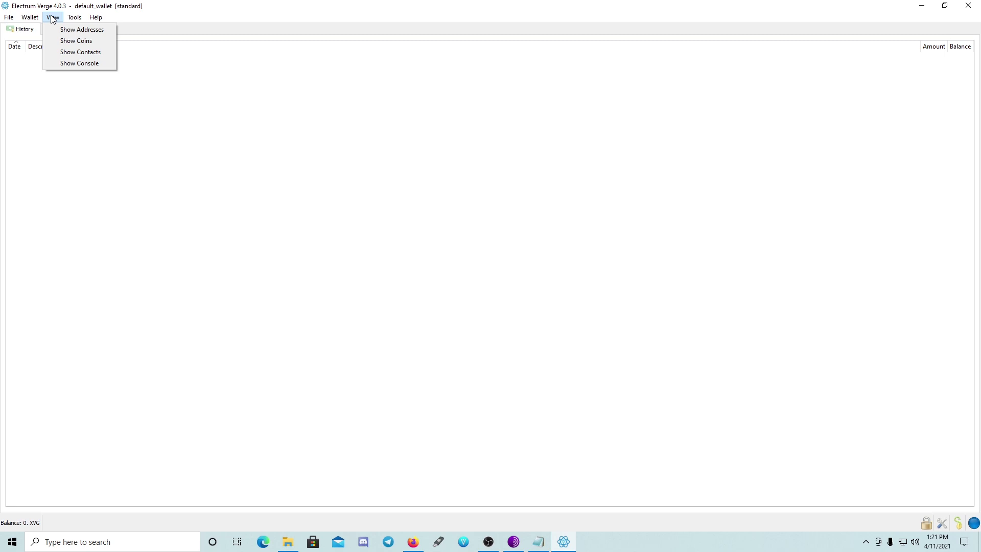
mouse_move(30, 18)
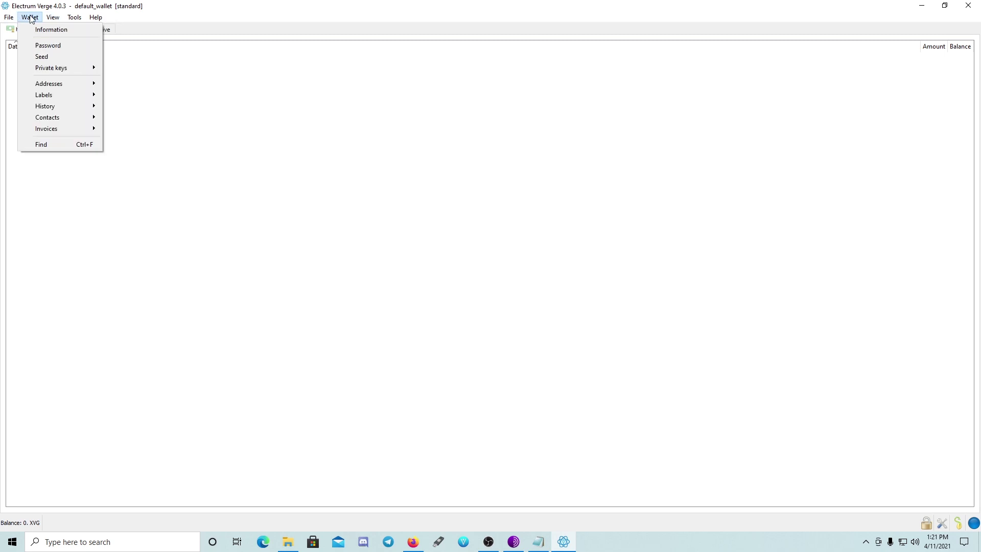
click(49, 45)
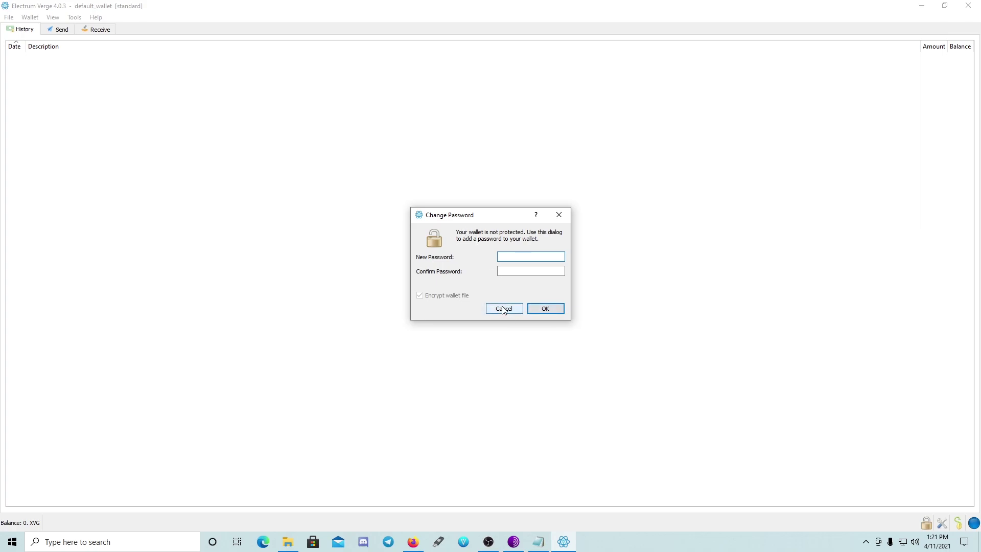
click(560, 214)
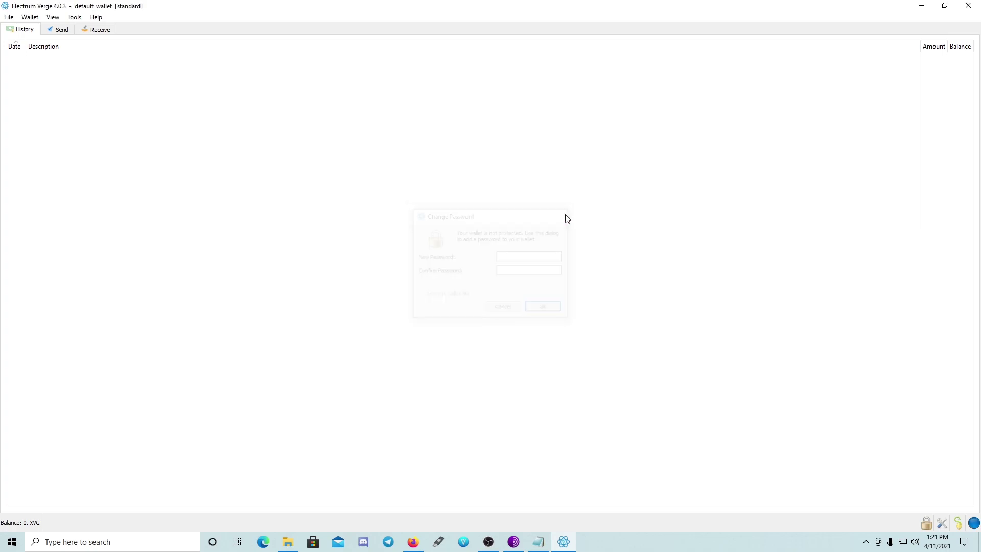
Step: View the wallet's generation seed and the dialog for sweeping private keys, closing both without changes
click(30, 18)
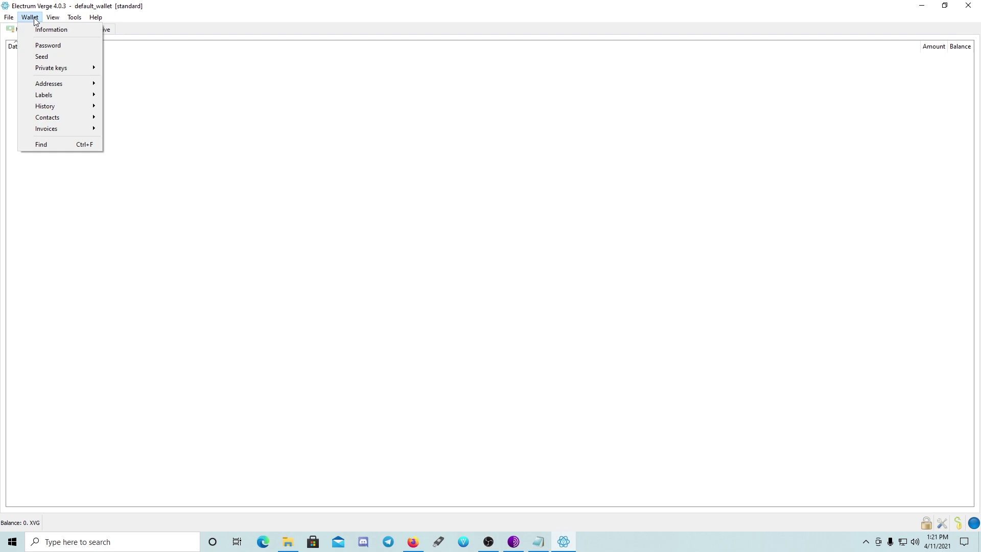
click(43, 57)
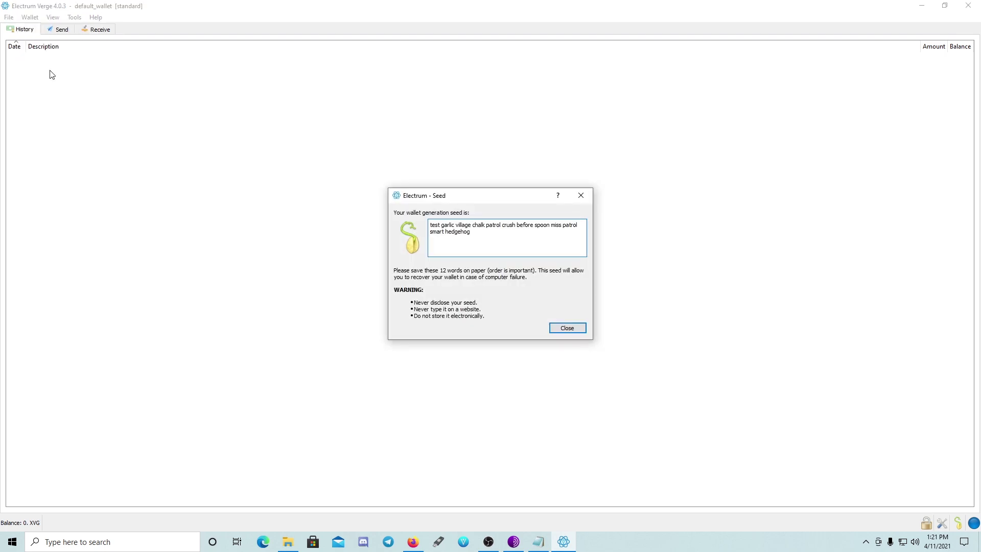
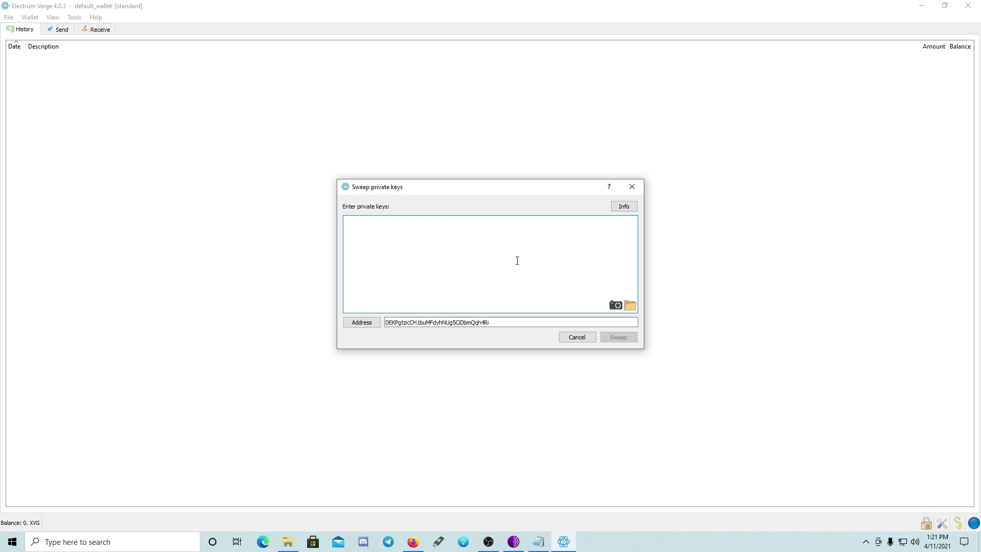
click(637, 187)
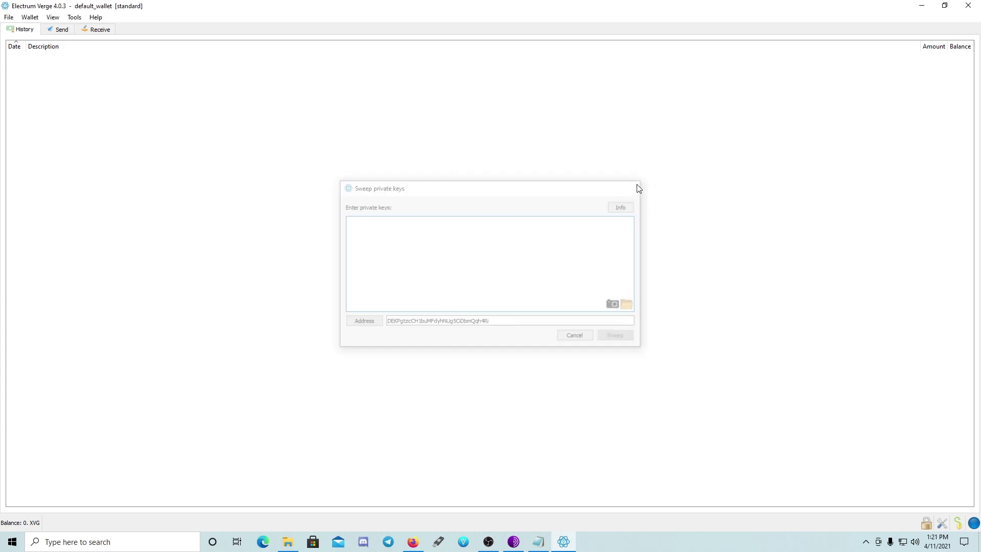
Step: Open the wallet's private key export and look through the list of addresses and their private keys
click(29, 17)
mouse_move(75, 106)
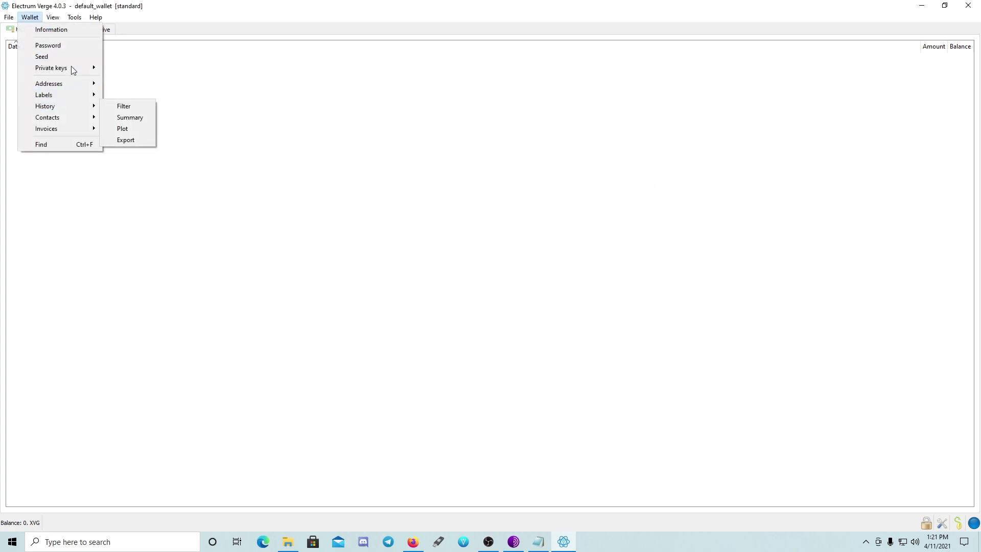
mouse_move(69, 69)
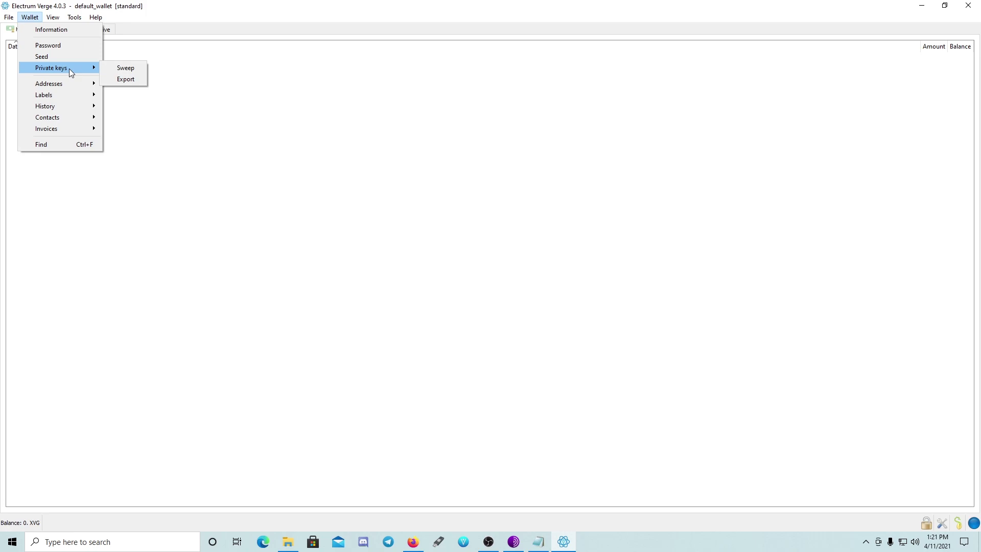
click(123, 81)
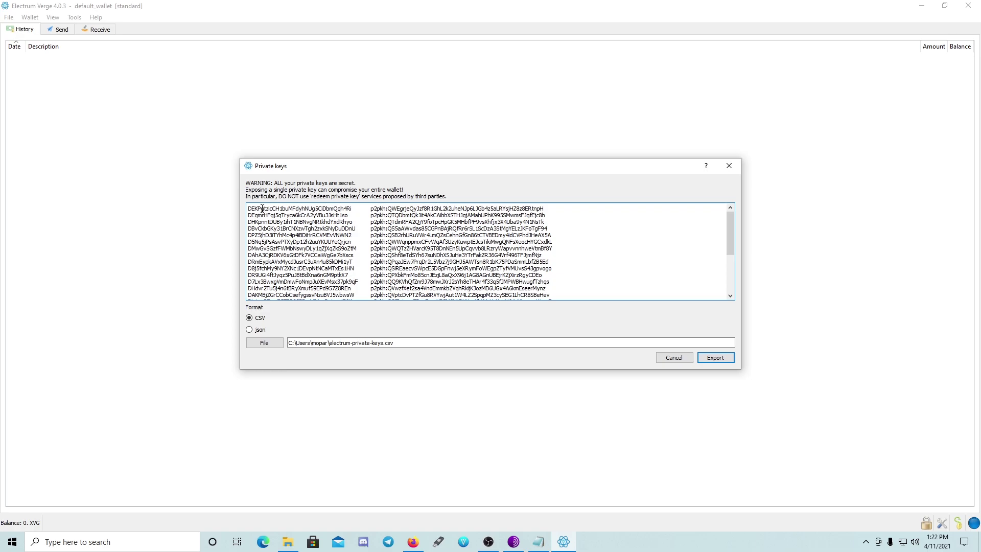
scroll(319, 248, down, 4)
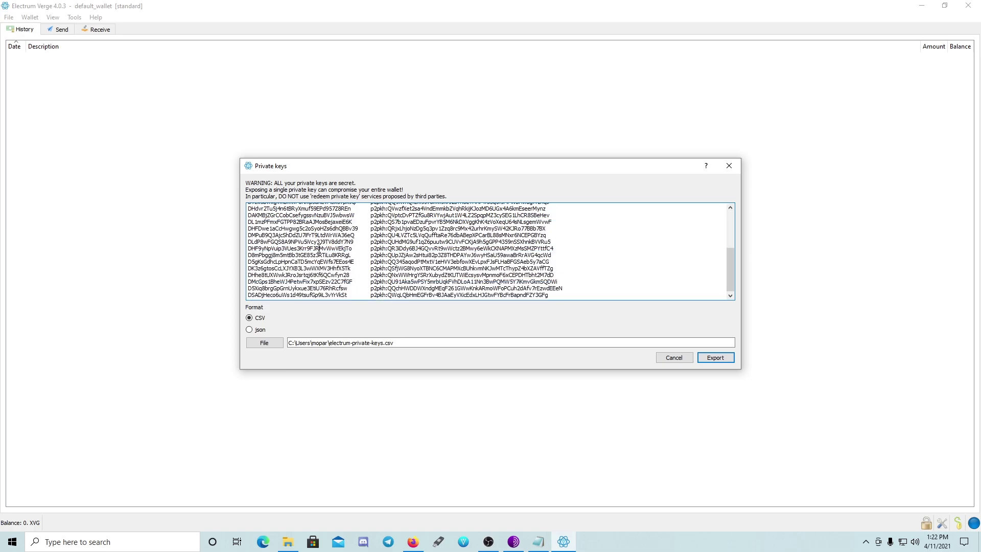
scroll(311, 292, up, 4)
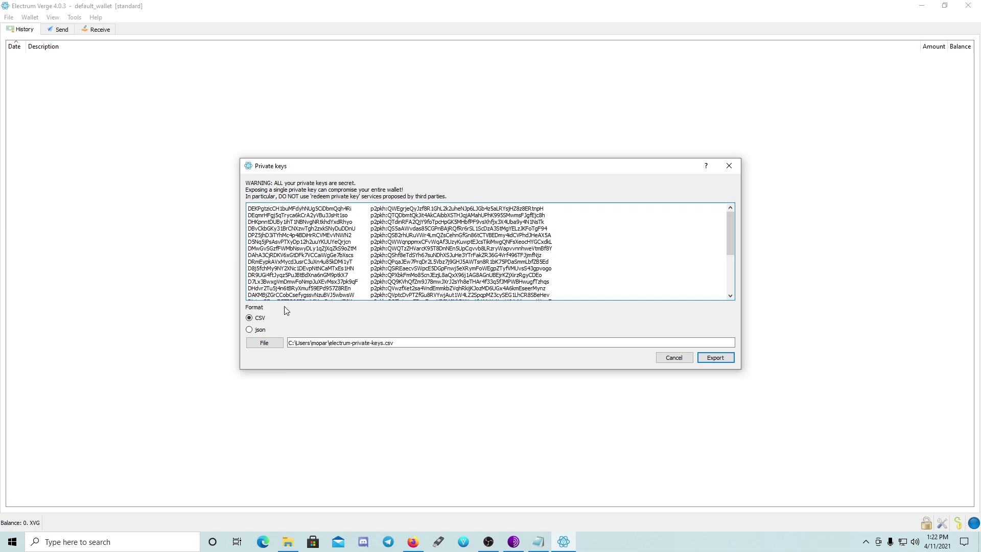
Step: Switch to Firefox to view VergeExplorer's address search, then return to the private keys export in Electrum
click(413, 541)
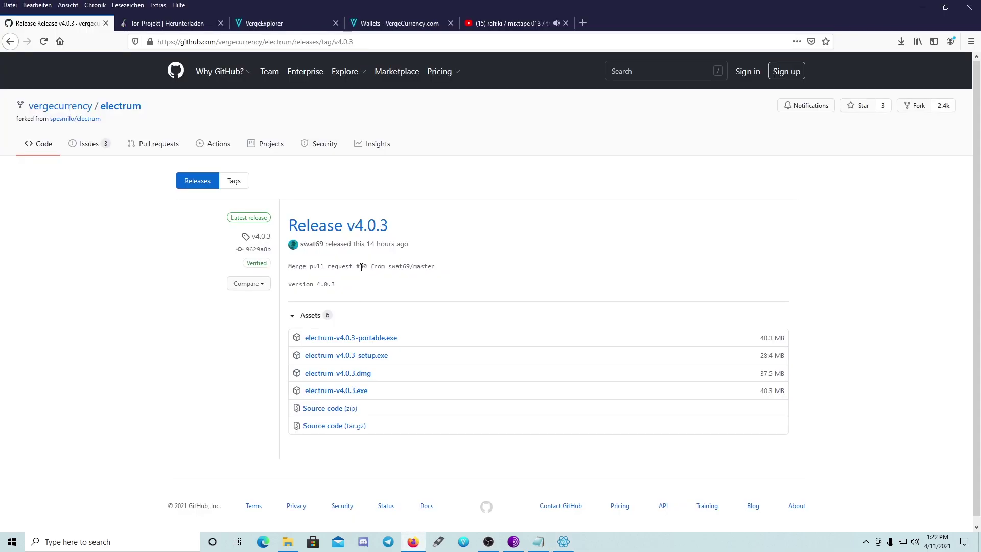
click(264, 24)
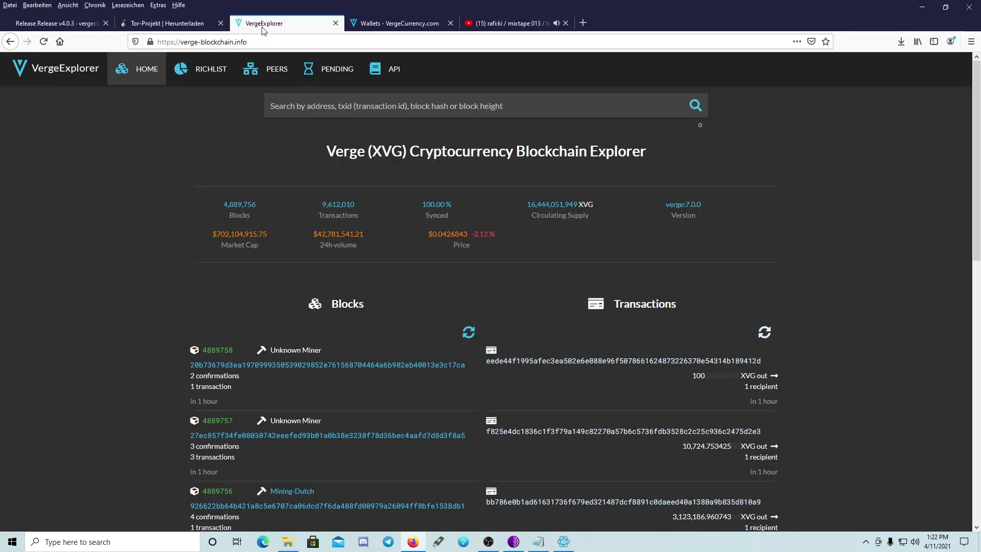
click(311, 105)
click(564, 541)
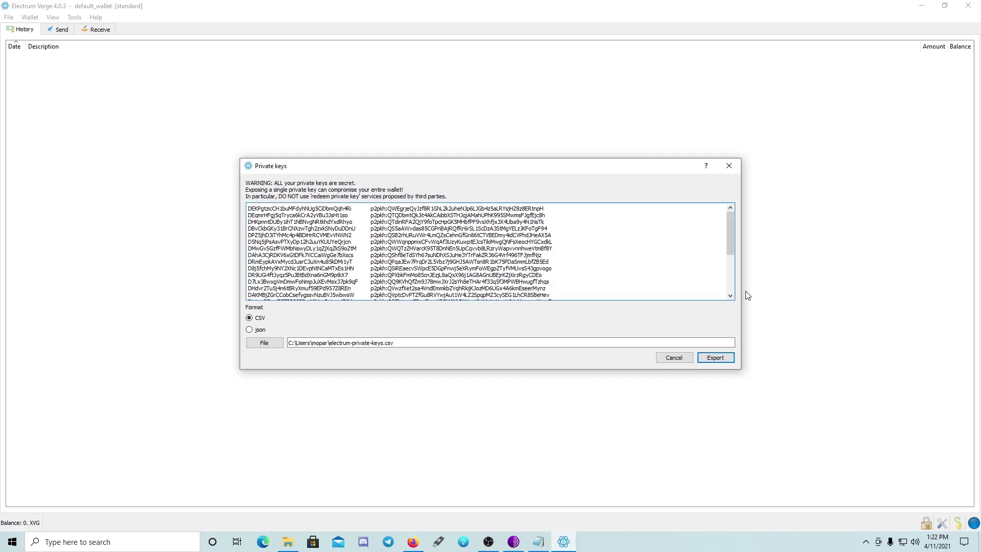
Step: Close the private keys export and look through the recipient, description, amount and fee fields for sending XVG
click(729, 166)
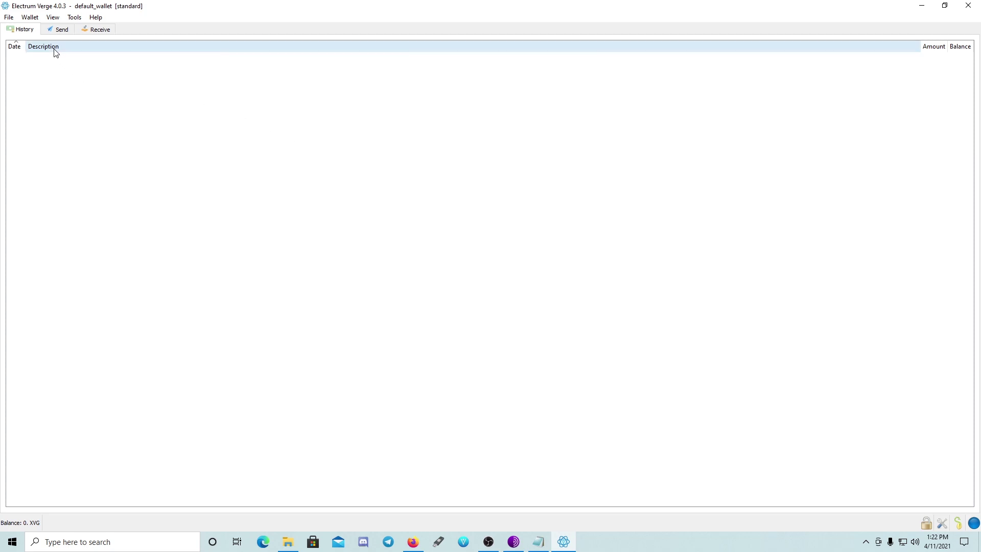
click(60, 30)
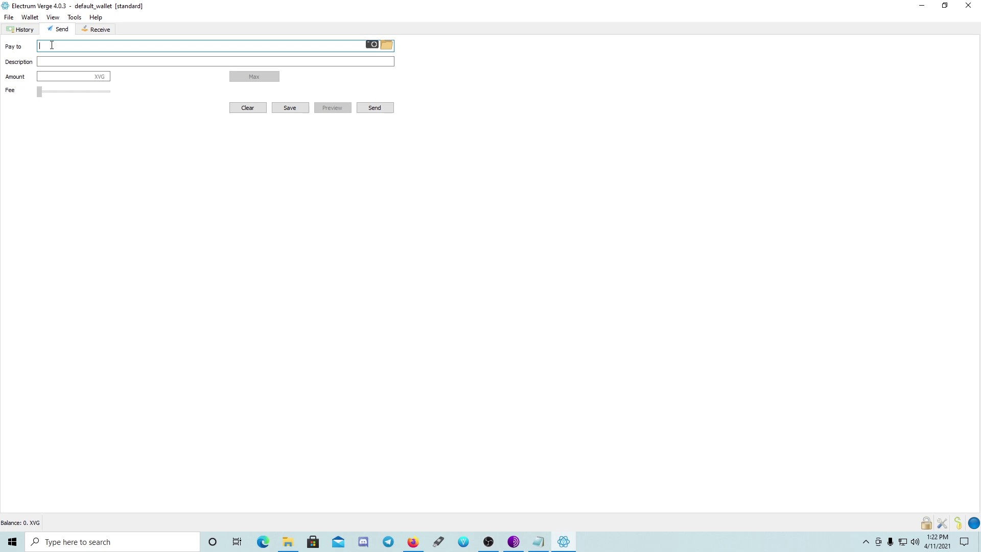
right_click(52, 47)
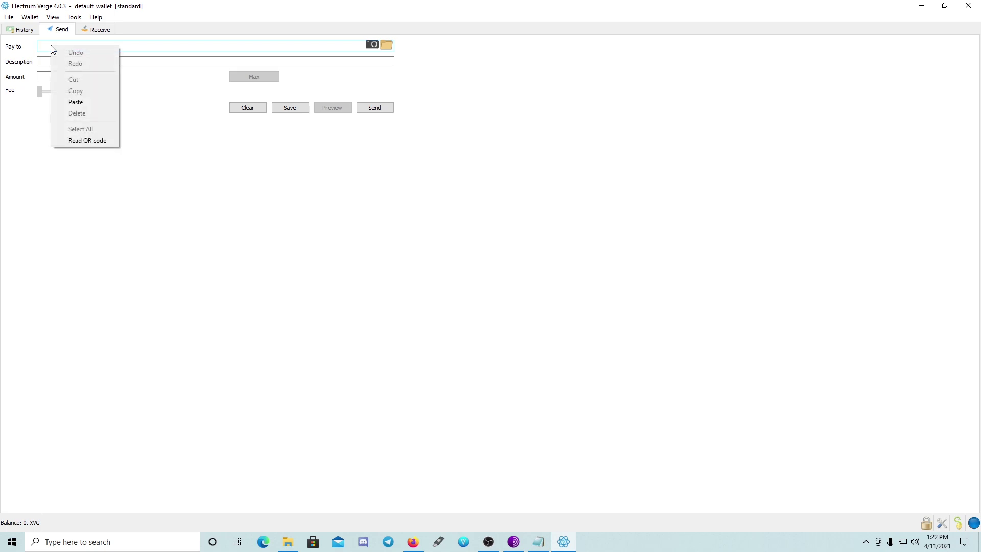
click(158, 108)
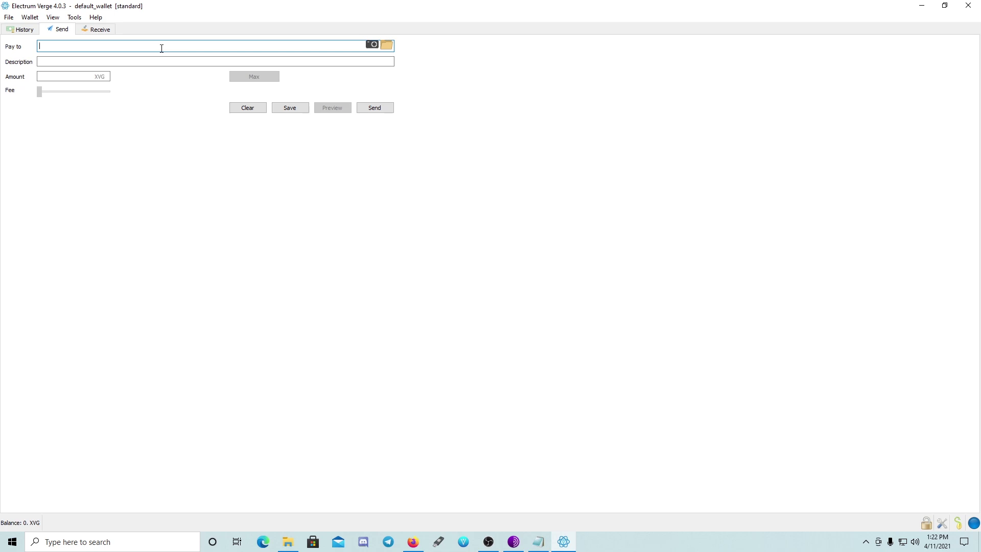
click(76, 62)
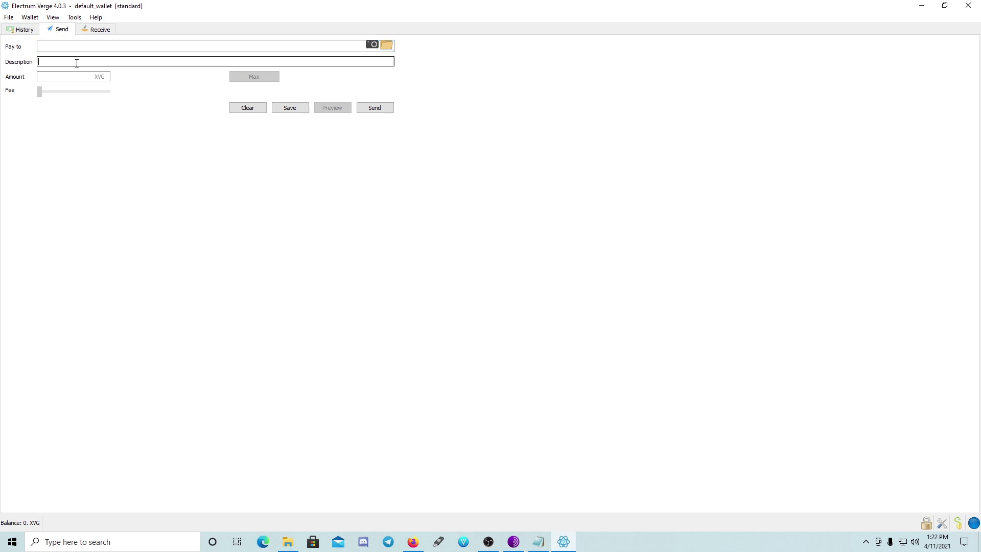
click(49, 76)
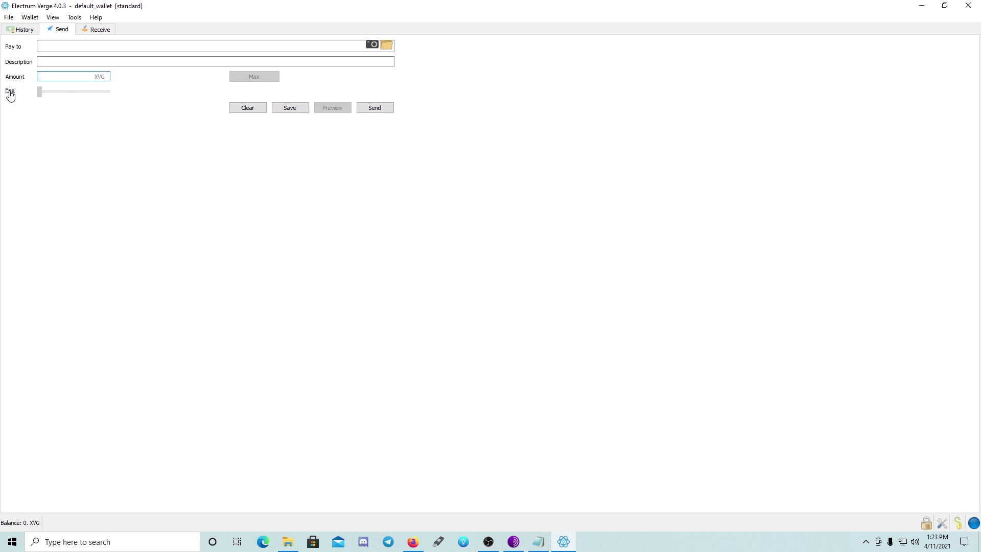
mouse_move(52, 95)
key(Tab)
Step: Create an on-chain payment request described "Video" for 10 XVG with a 1 hour expiry, and select the address in its text version
click(100, 31)
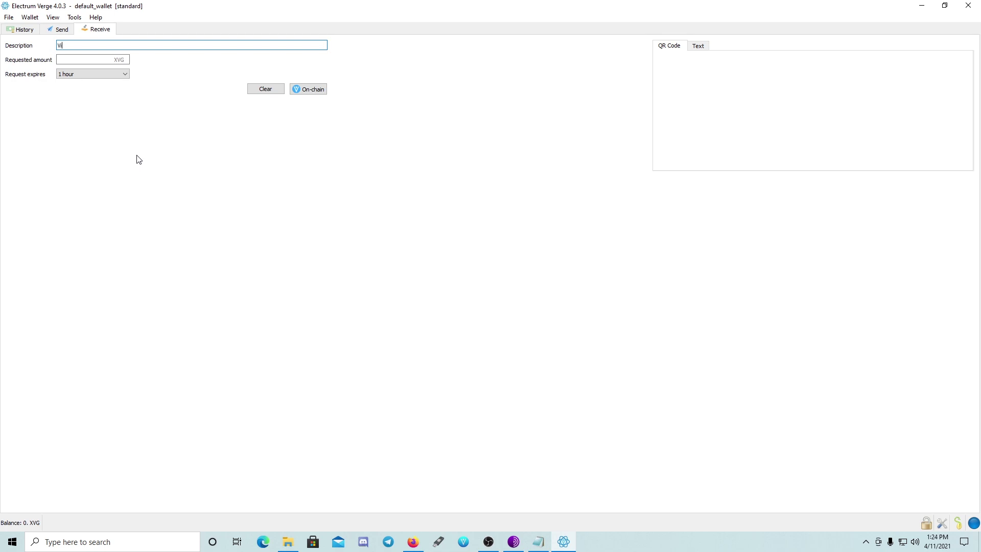
text(deo)
click(86, 62)
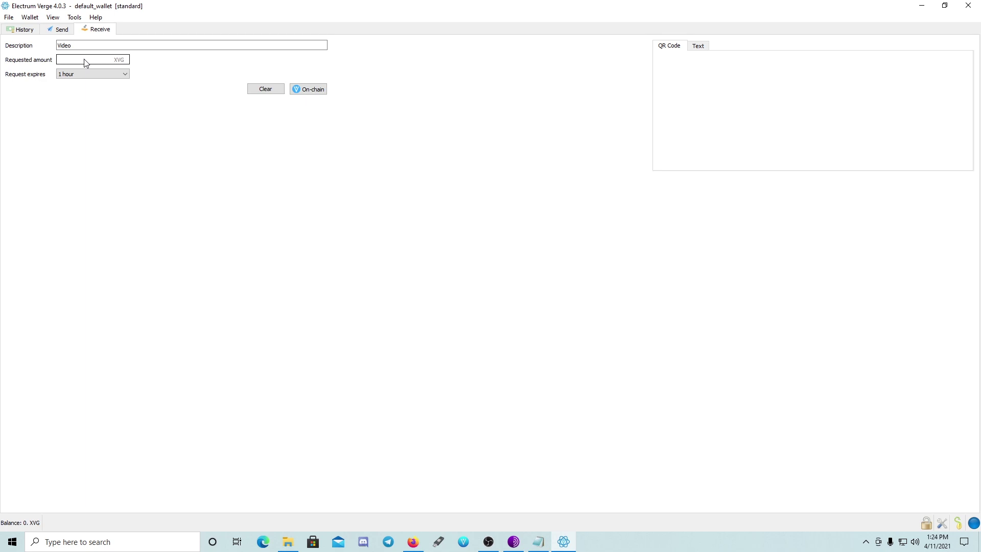
text(10)
click(312, 94)
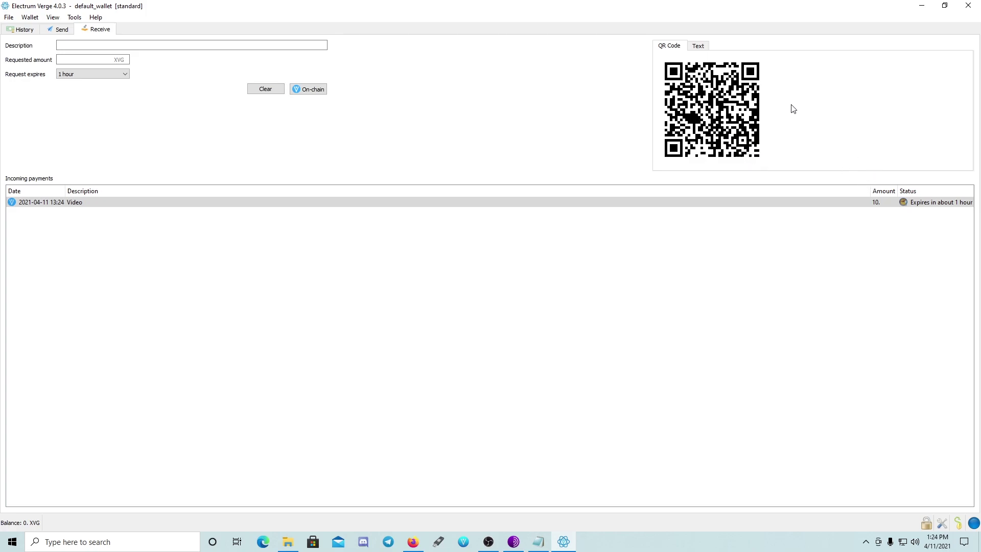
click(698, 47)
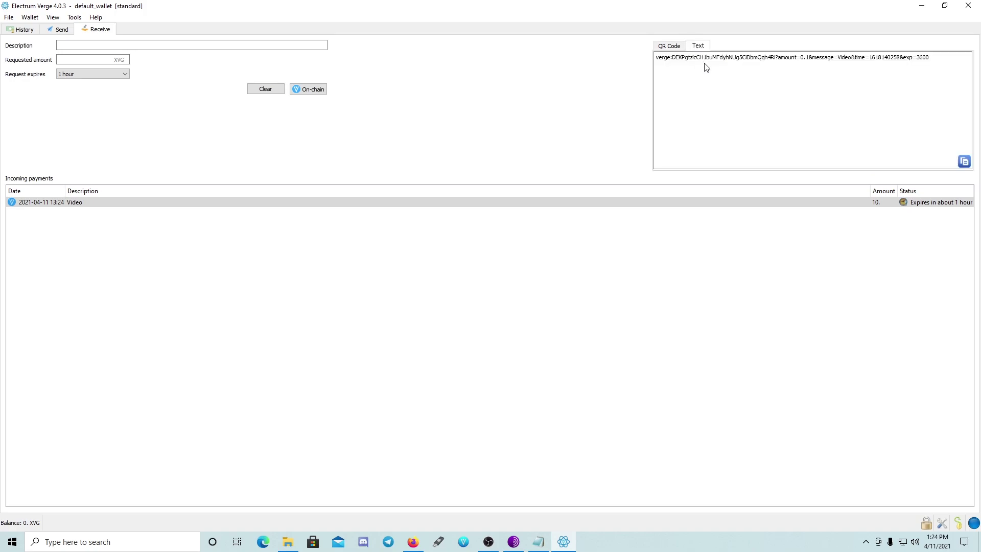
double_click(709, 59)
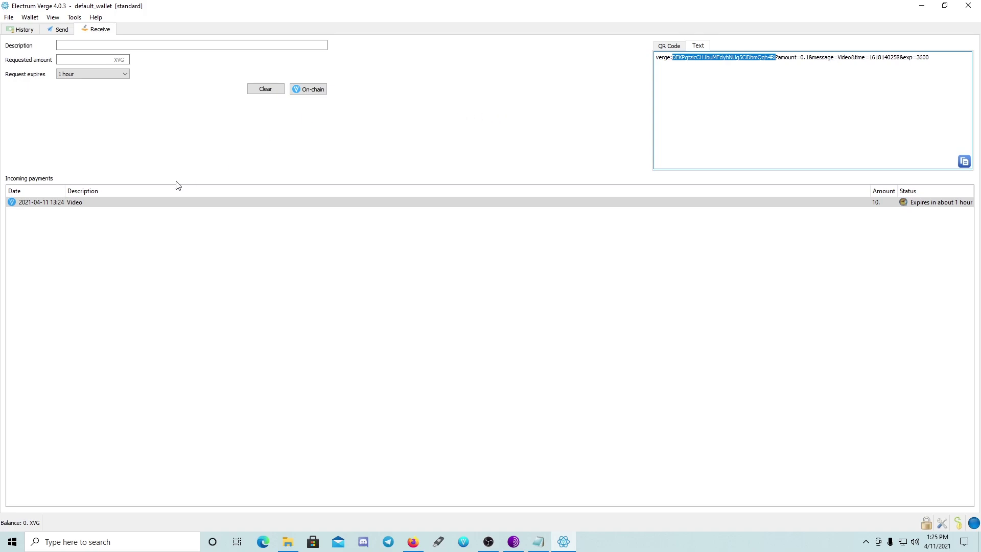
Step: Generate six on-chain payment requests without a description or amount
click(308, 91)
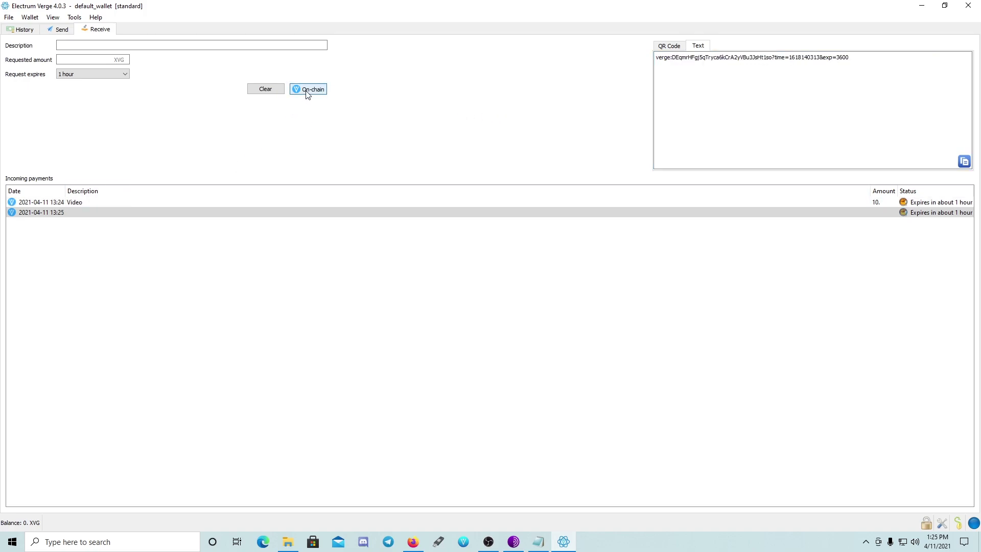
click(307, 92)
click(307, 92)
click(308, 92)
click(308, 92)
click(308, 92)
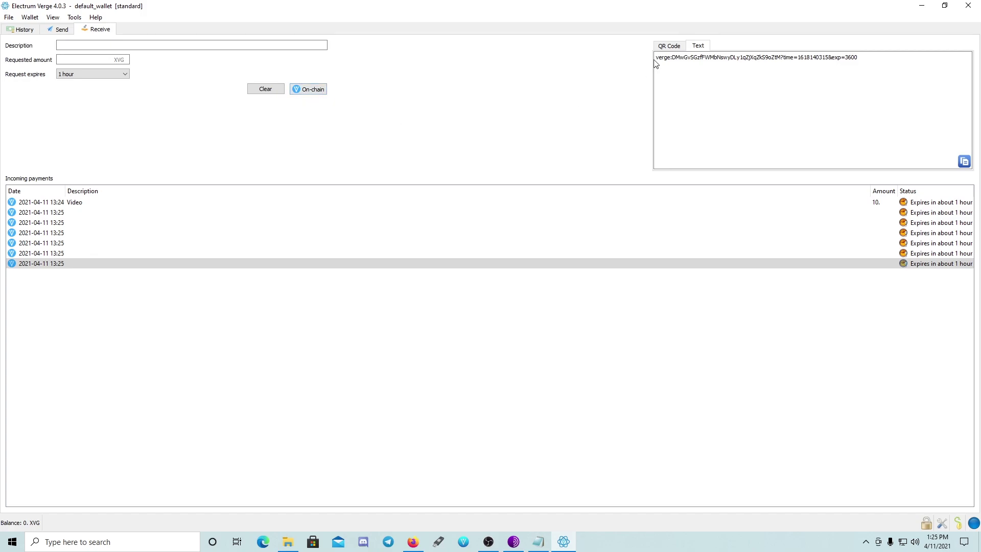
Step: View the newest request's QR code and the "Video" request's text, then generate one more blank on-chain request
click(669, 47)
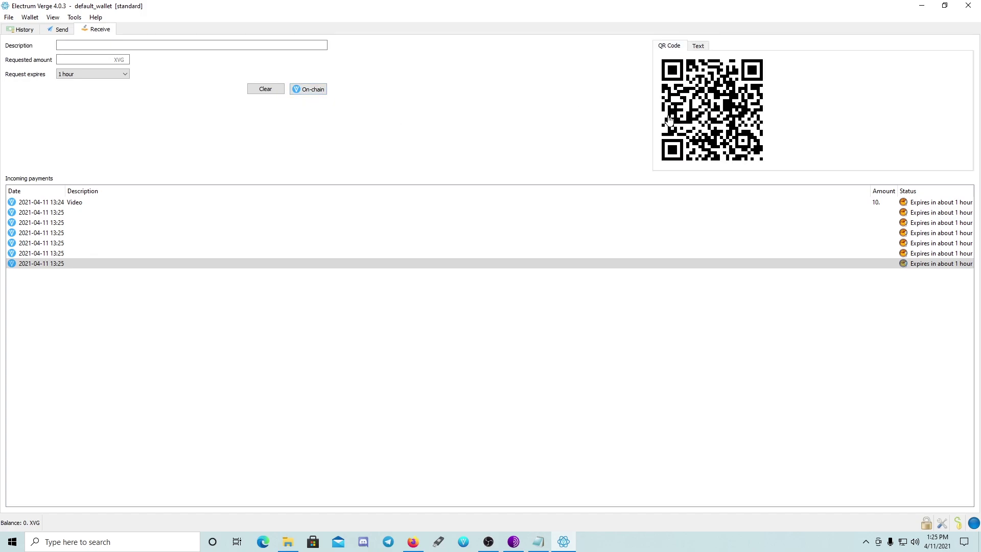
click(702, 47)
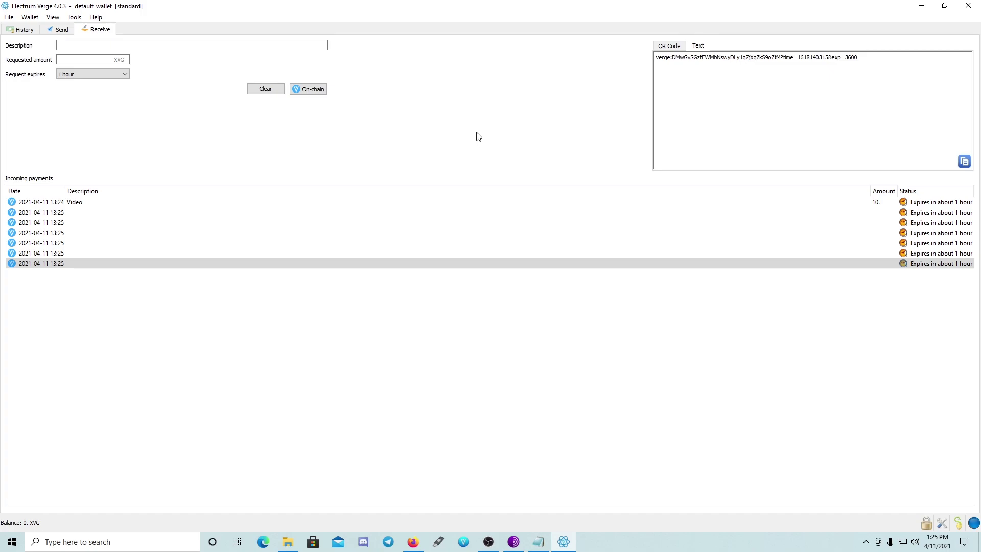
click(271, 92)
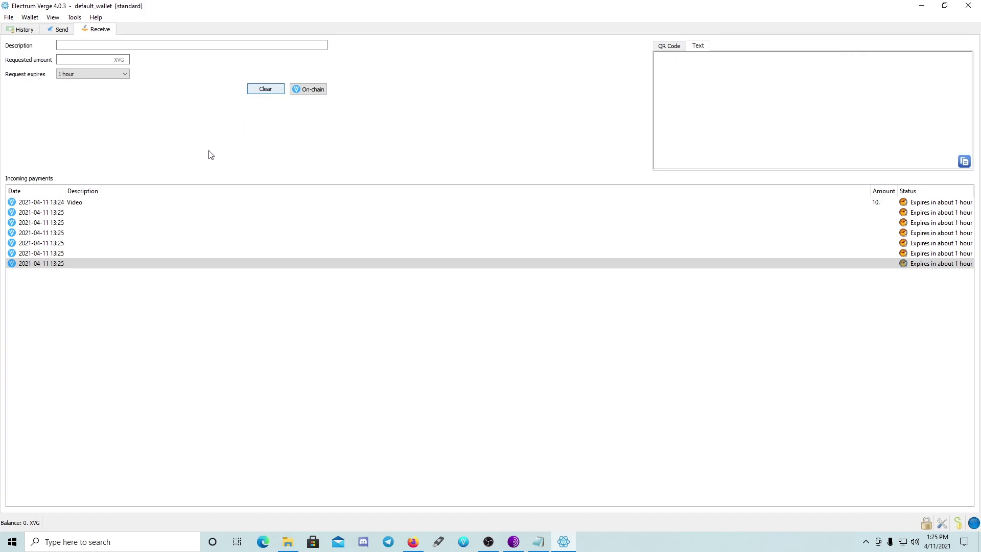
click(18, 202)
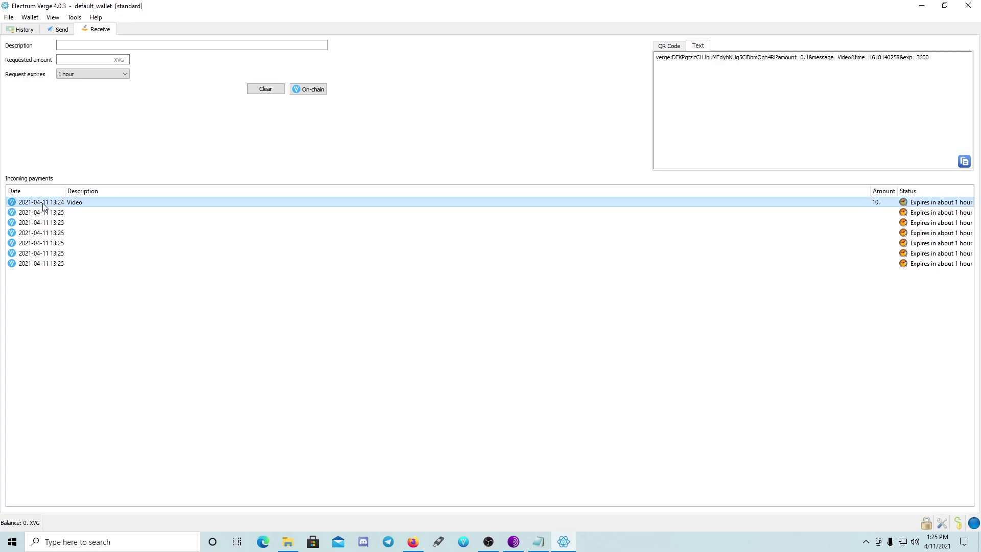
click(265, 91)
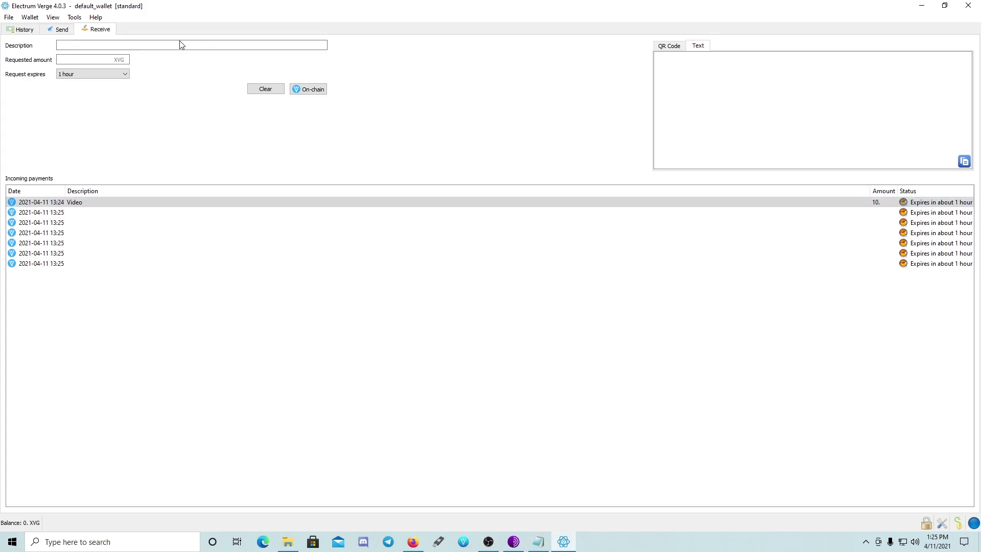
click(308, 90)
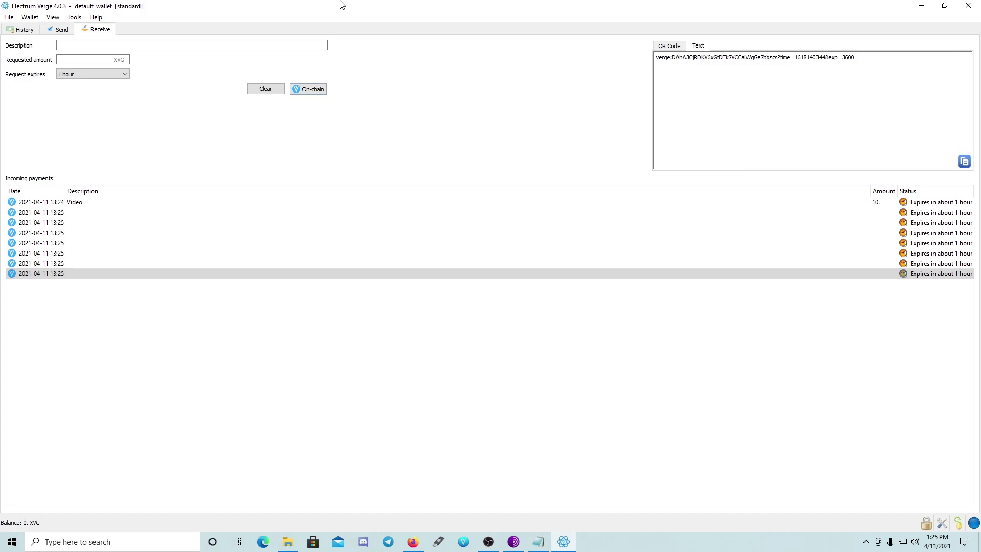
Step: Revisit the wallet's history, send and receive pages and close the wallet
click(21, 33)
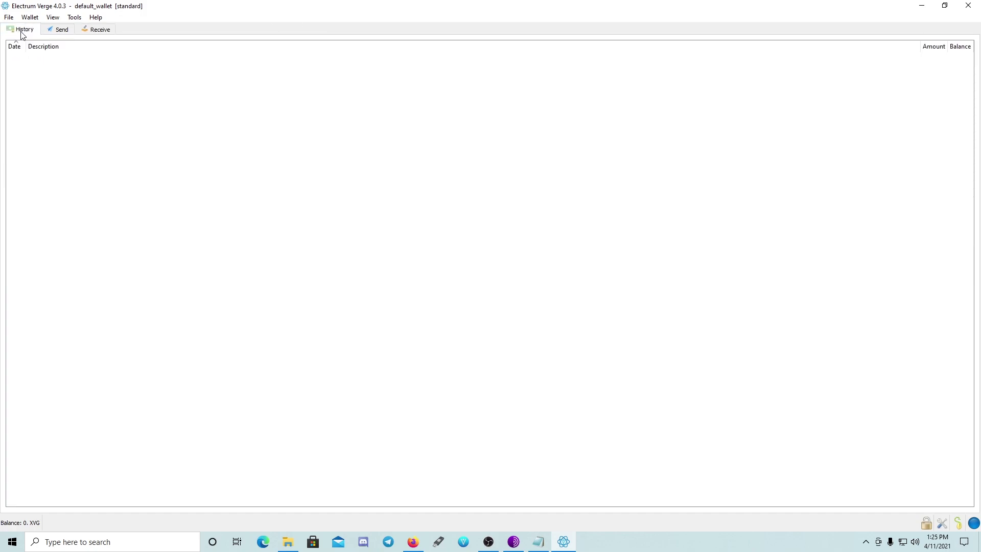
click(61, 30)
click(100, 31)
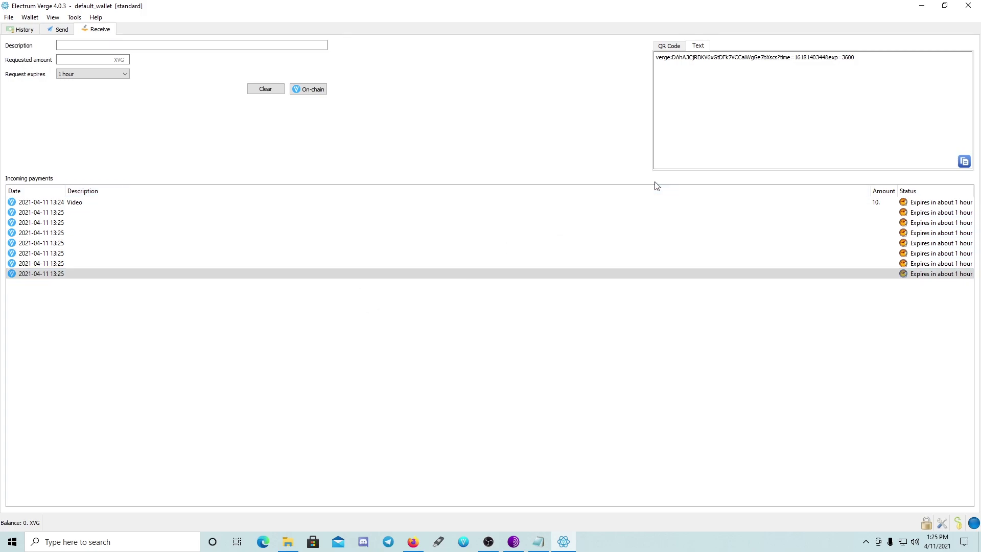
click(969, 6)
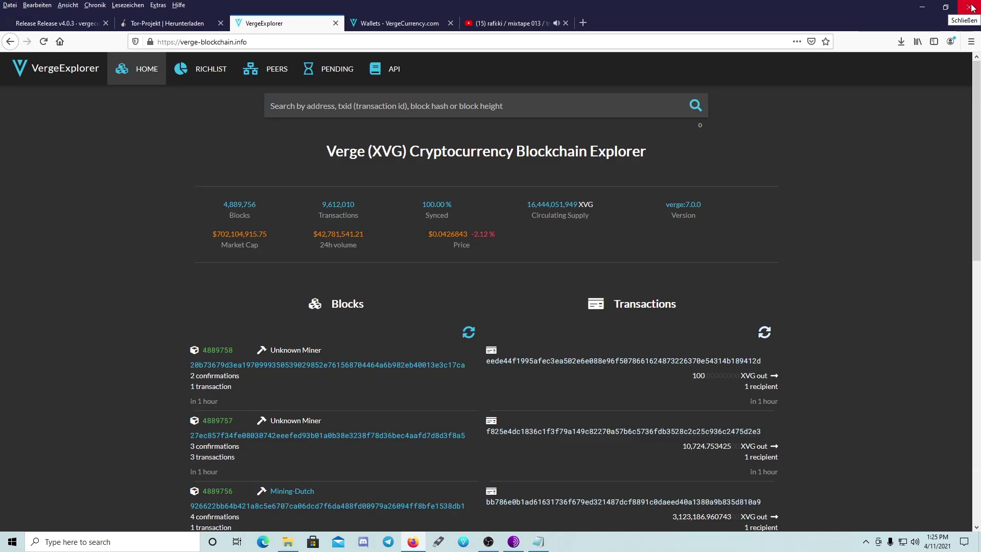
Step: Minimize the File Explorer, Firefox, Tor Browser and OBS windows to reach the desktop
click(290, 541)
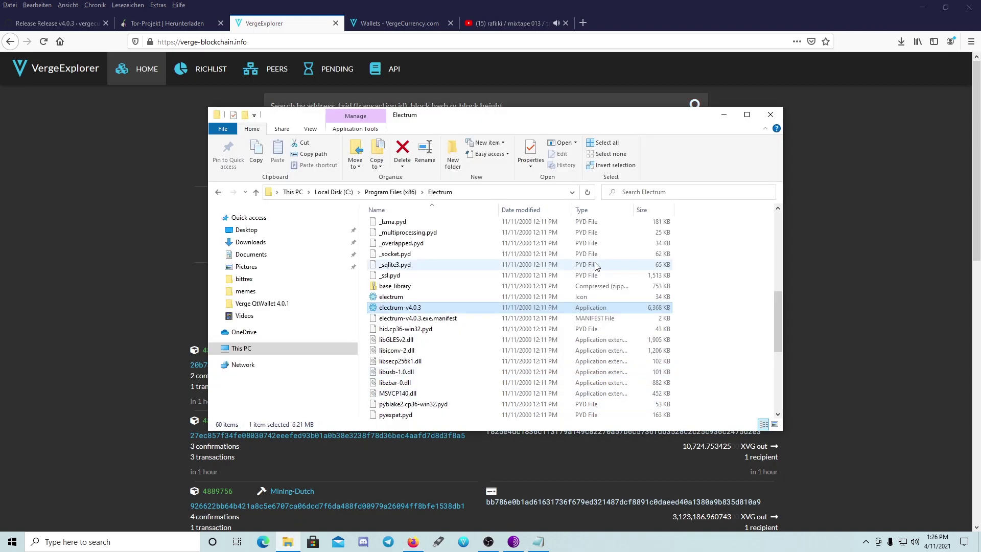
click(722, 117)
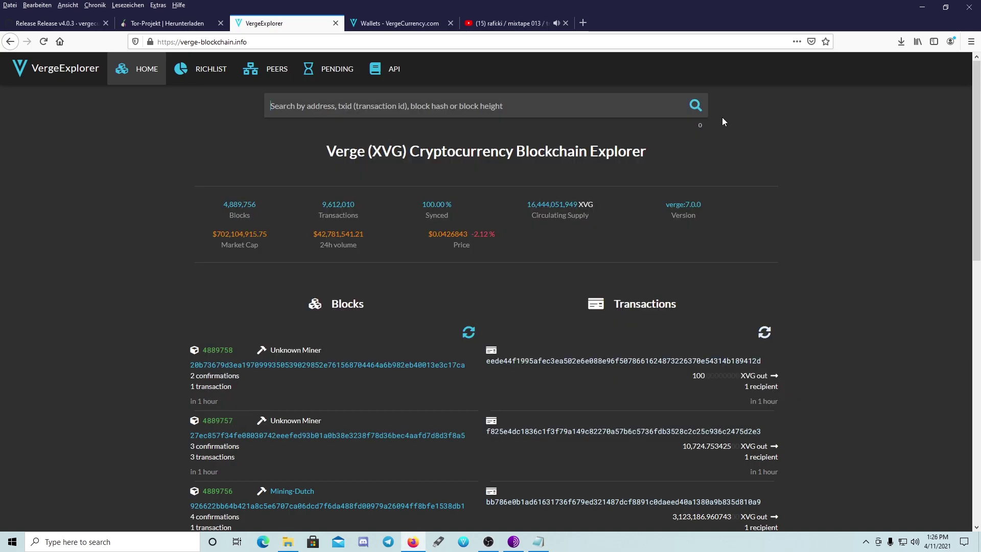
click(920, 9)
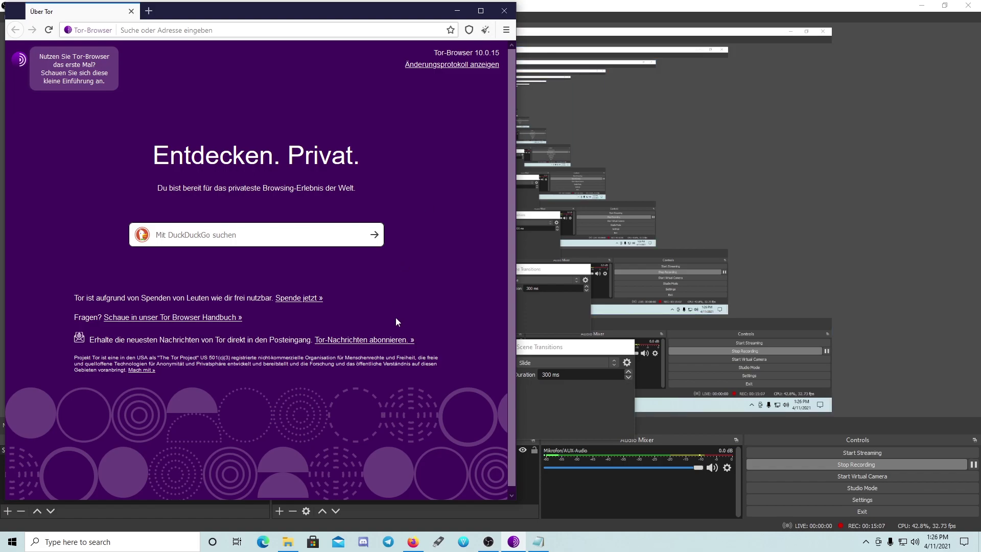
click(457, 11)
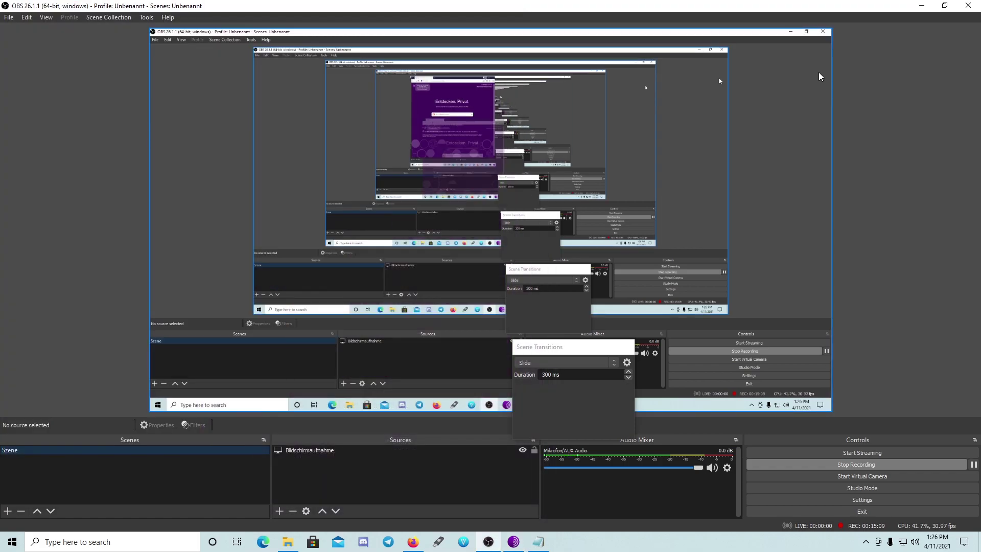
click(922, 7)
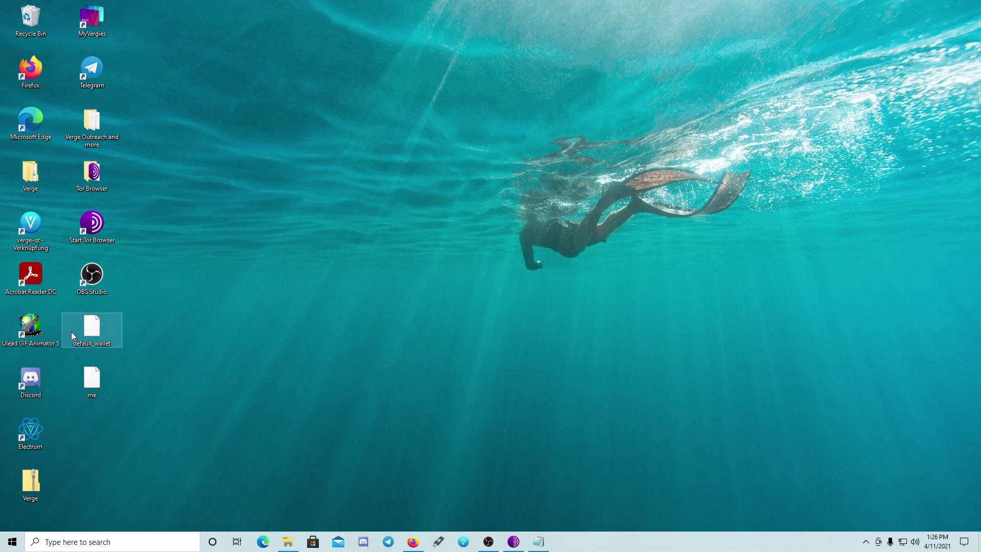
Step: Copy the default_wallet backup file from the desktop
double_click(97, 333)
right_click(95, 330)
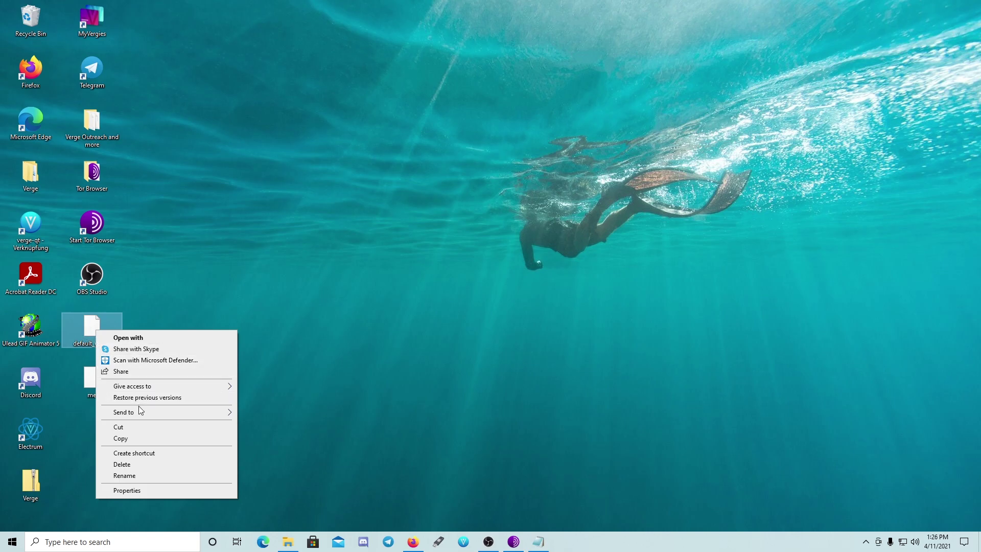
click(131, 437)
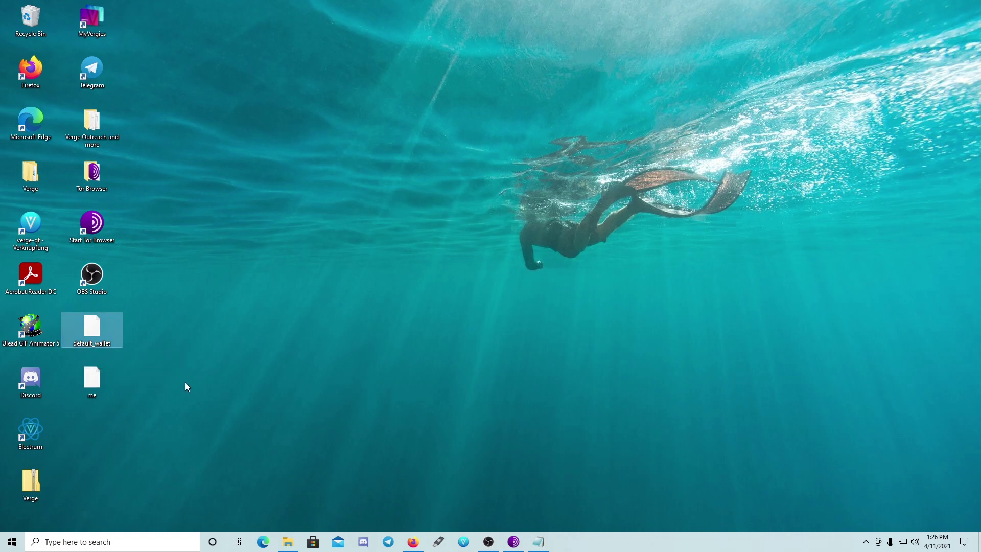
Step: Browse from This PC to the current Windows account's folder inside Users on Local Disk (C:) in File Explorer
click(289, 542)
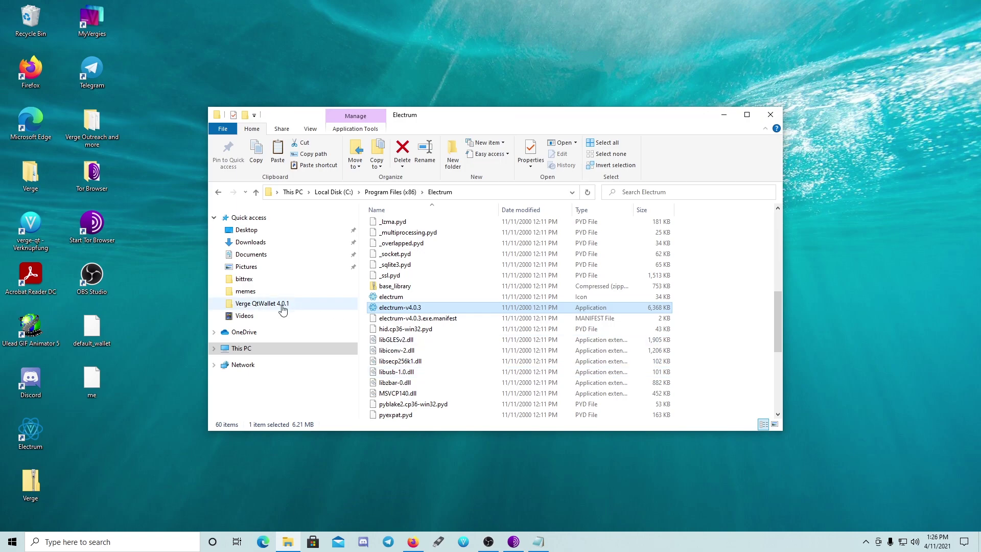
click(261, 349)
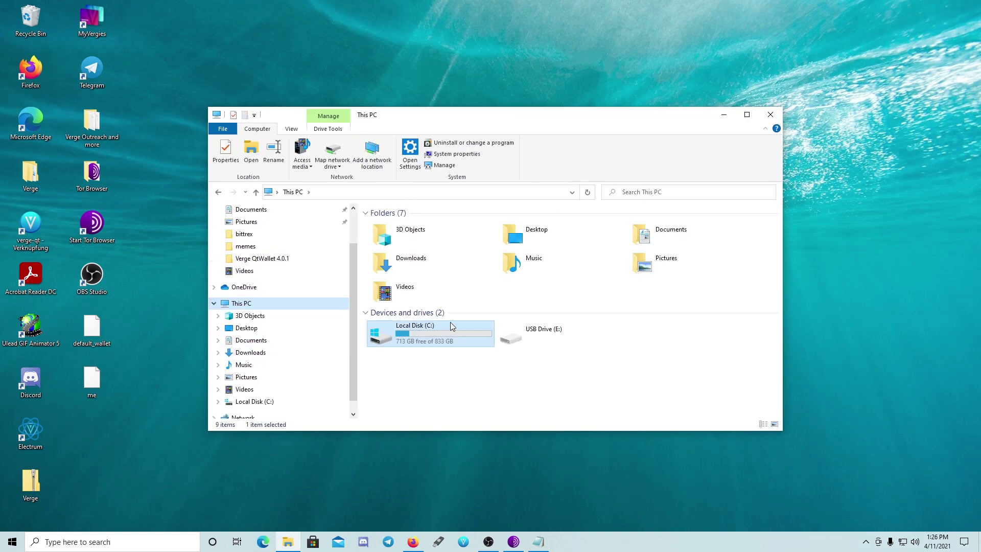
double_click(438, 330)
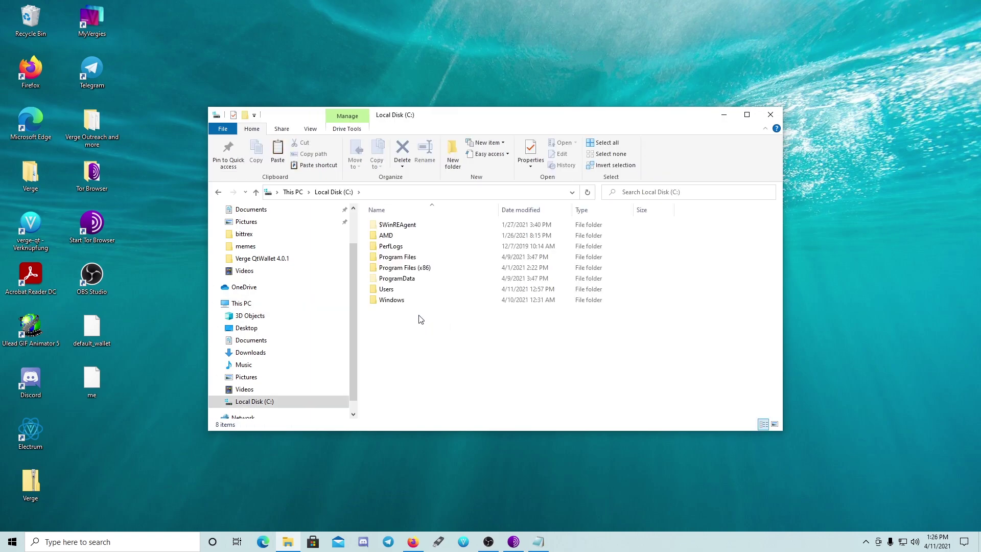
double_click(386, 289)
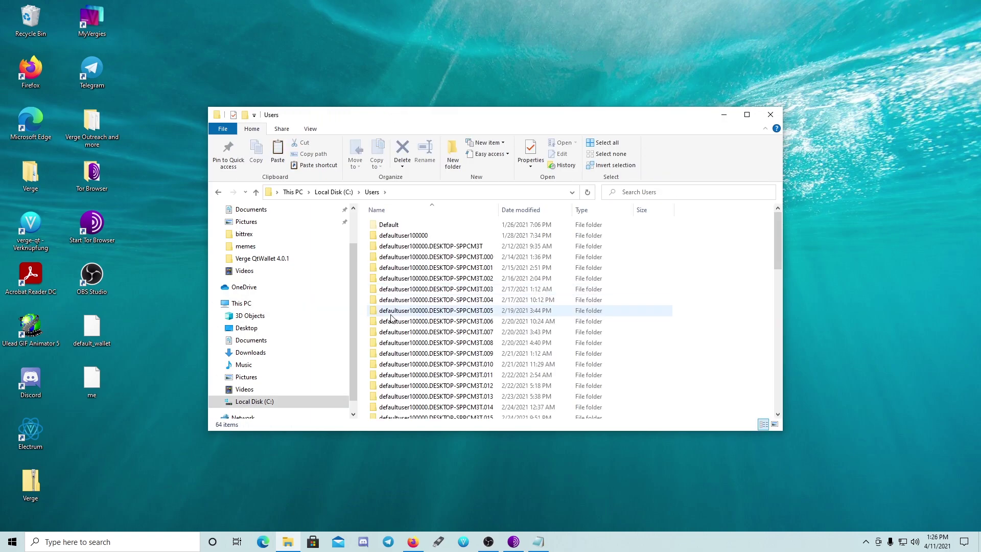
scroll(391, 317, down, 15)
click(394, 403)
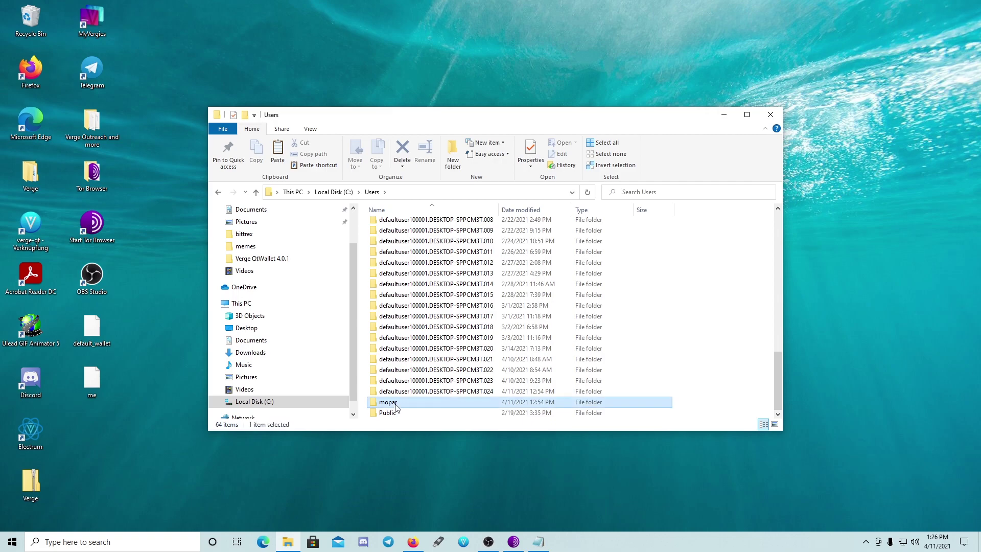
double_click(396, 404)
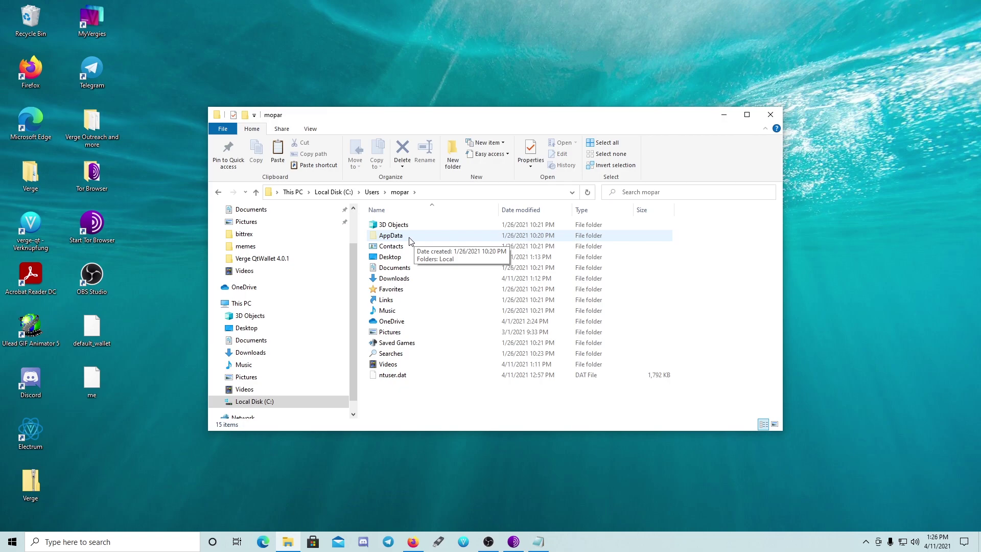
Step: Open the wallets folder under AppData, Roaming, Electrum_XVG
double_click(408, 240)
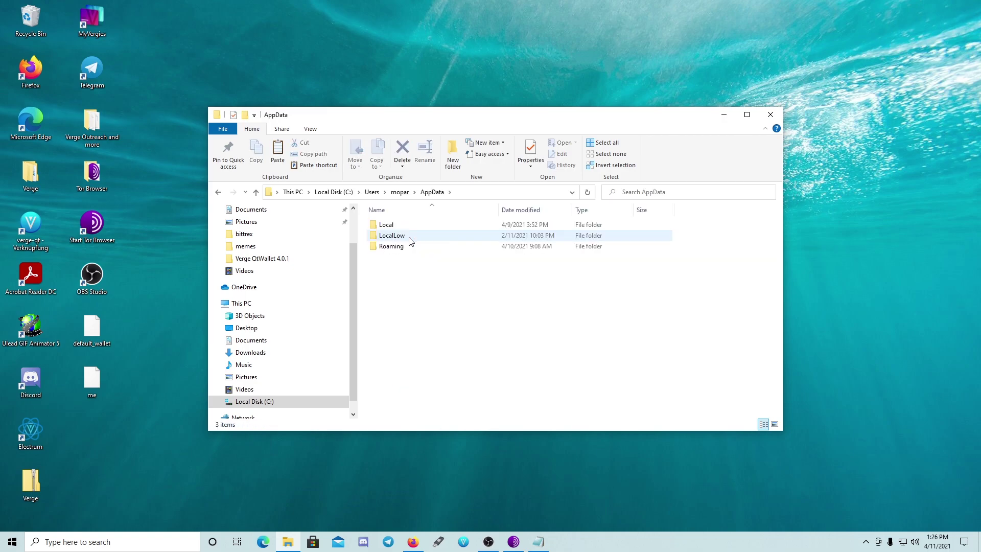
double_click(407, 246)
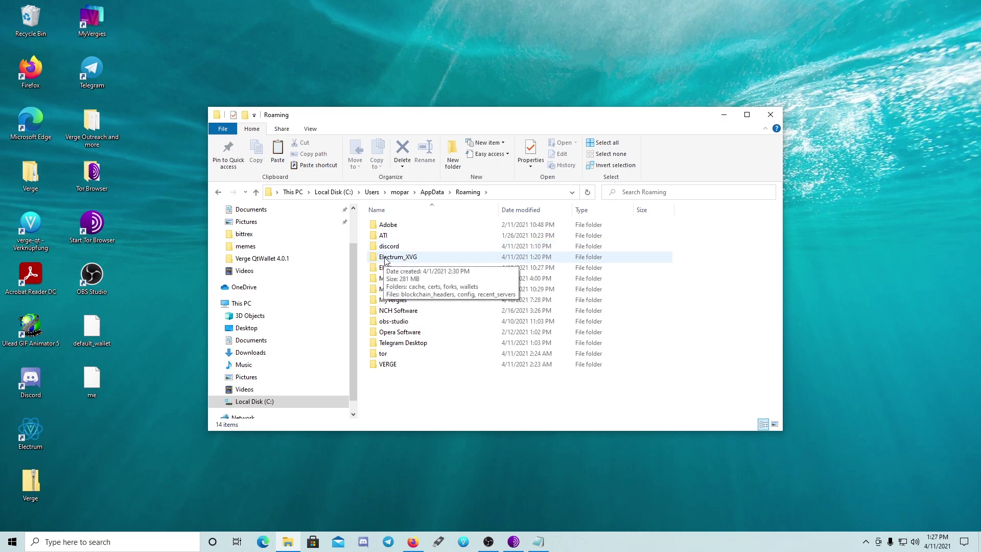
double_click(427, 258)
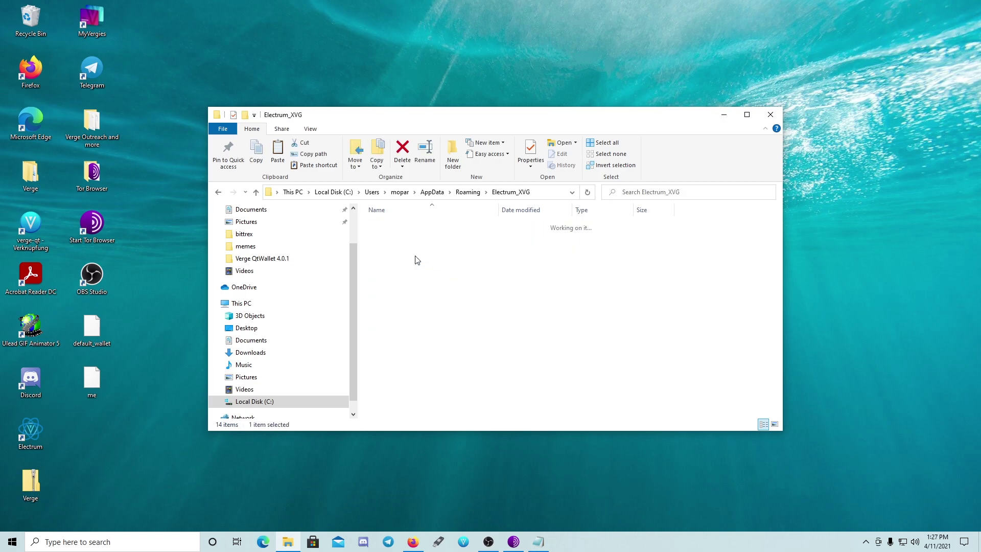
click(416, 258)
double_click(392, 258)
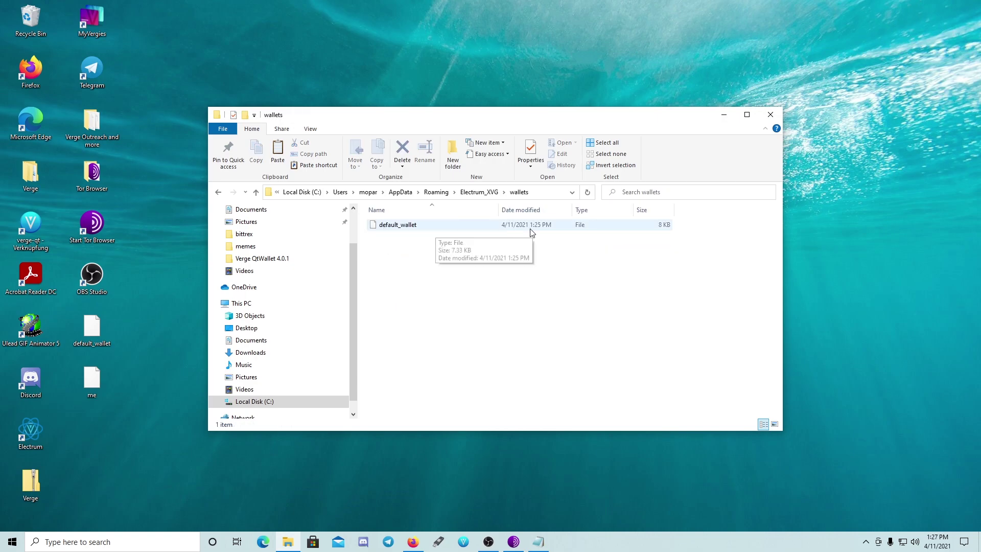
Step: Delete the existing default_wallet file from the wallets folder and paste the copied backup in its place
click(413, 228)
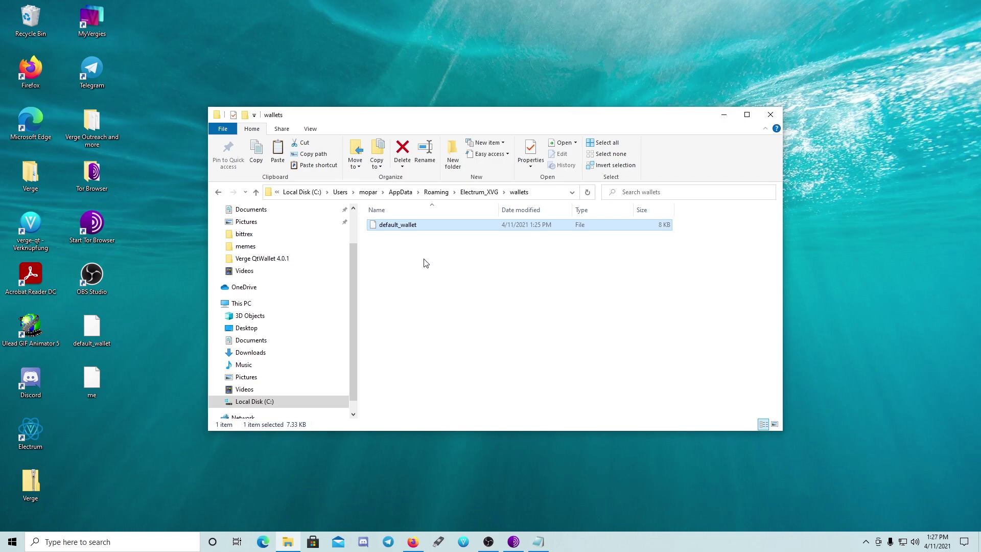
key(Delete)
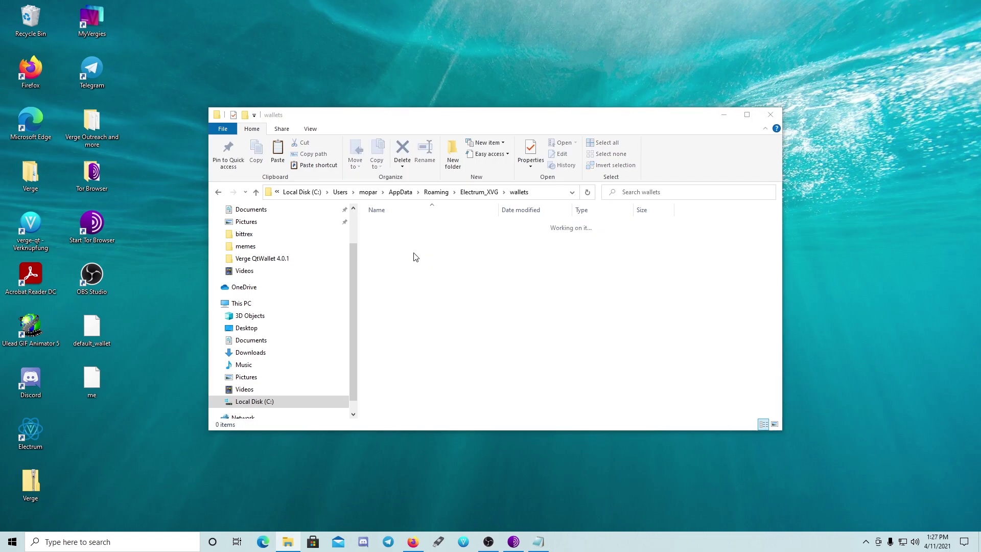
right_click(396, 248)
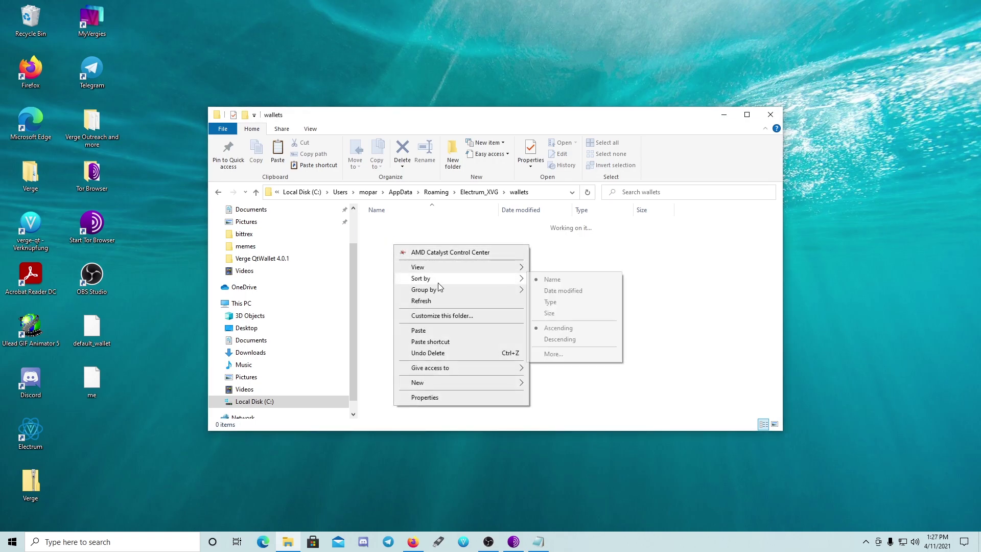
click(443, 331)
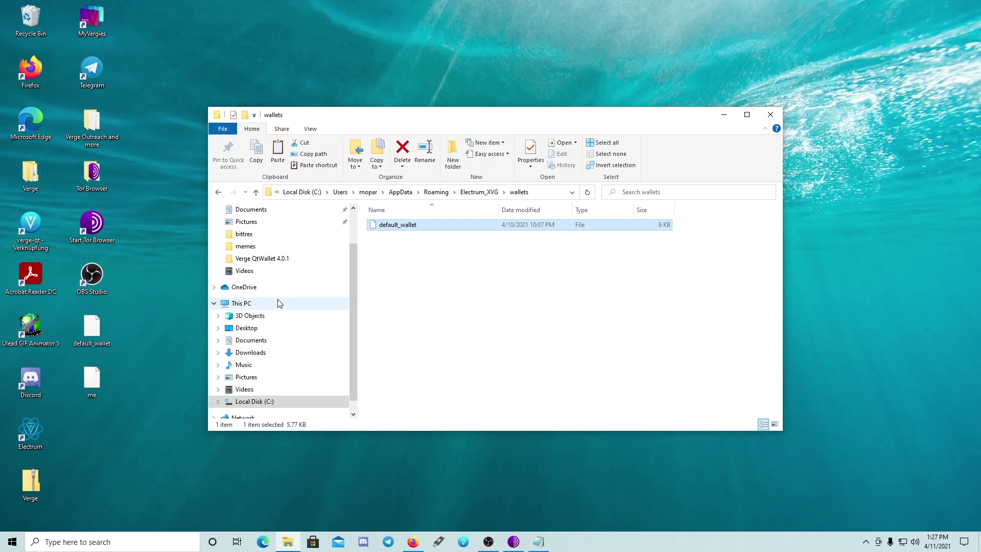
Step: Launch the electrum-v4.0.3 application from the Electrum folder in Program Files (x86) on Local Disk (C:)
click(256, 305)
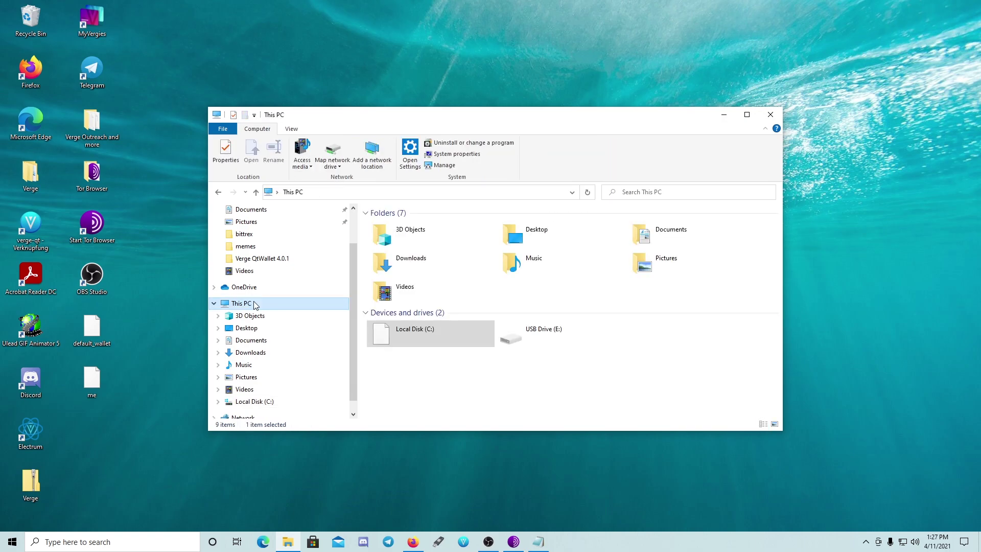
click(422, 335)
double_click(422, 336)
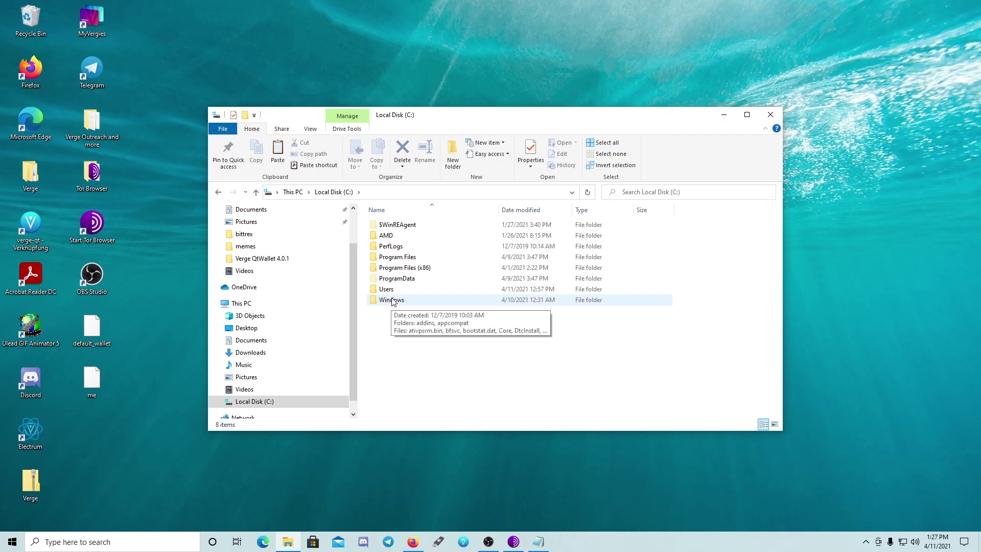
double_click(397, 267)
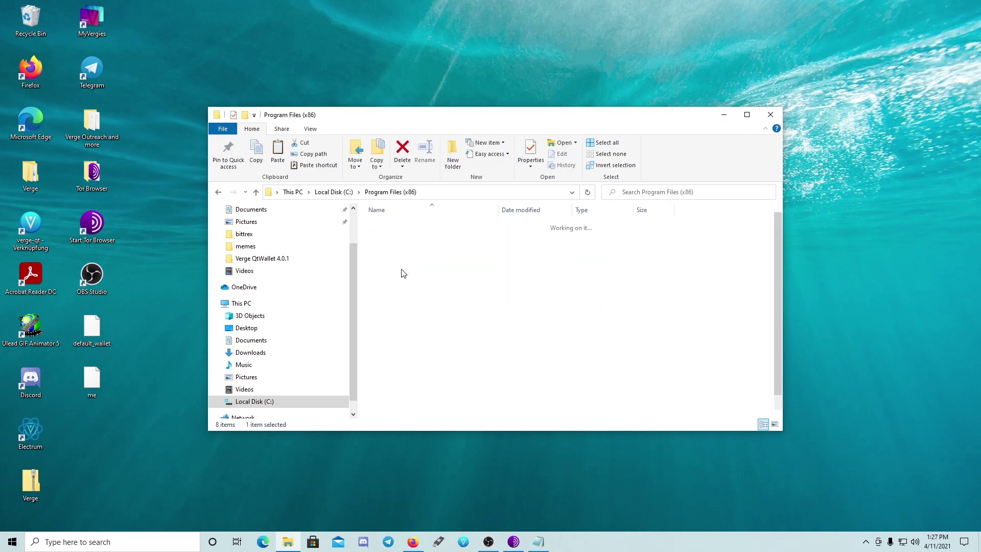
click(401, 260)
double_click(401, 258)
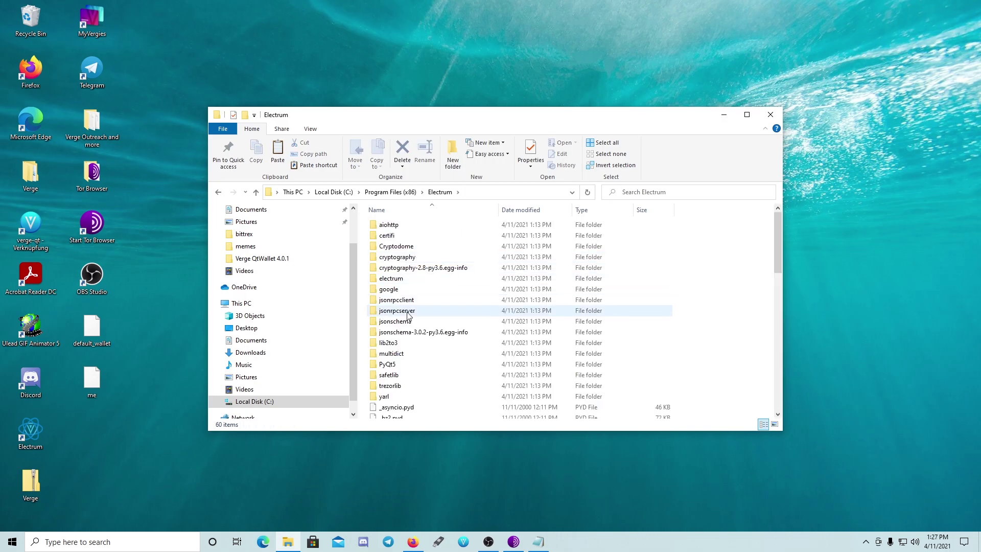
scroll(409, 315, down, 6)
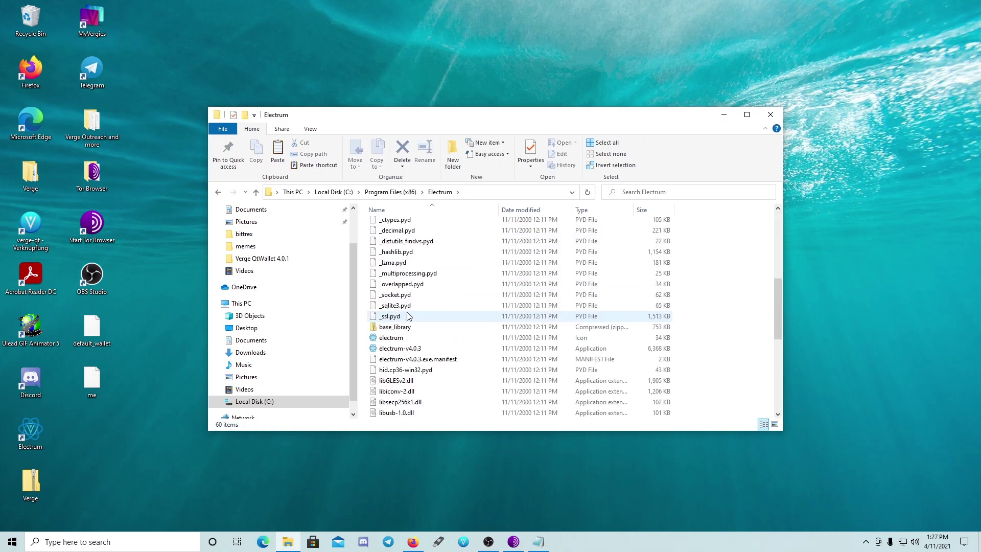
double_click(417, 350)
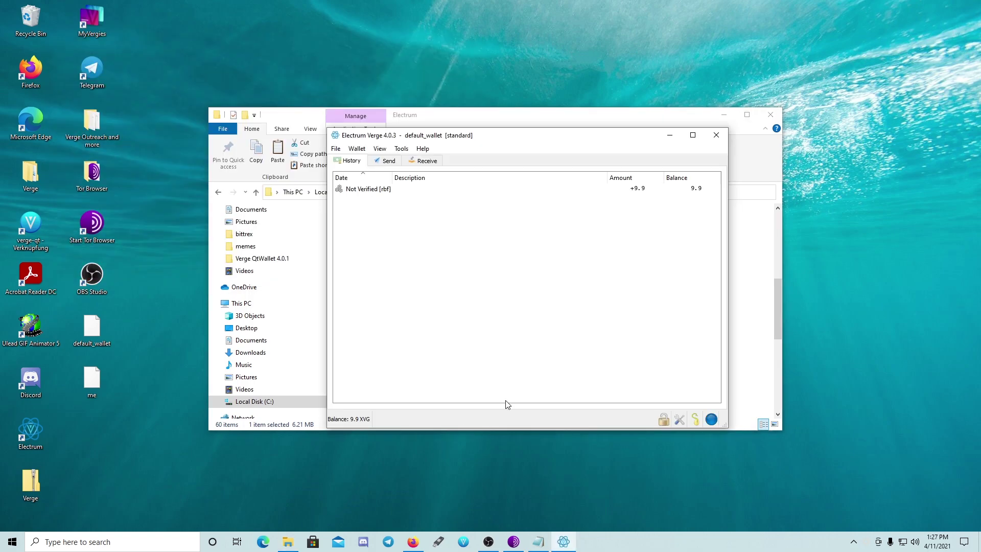
Step: Maximize the restored wallet's window, view its generation seed, and close the seed dialog
click(692, 135)
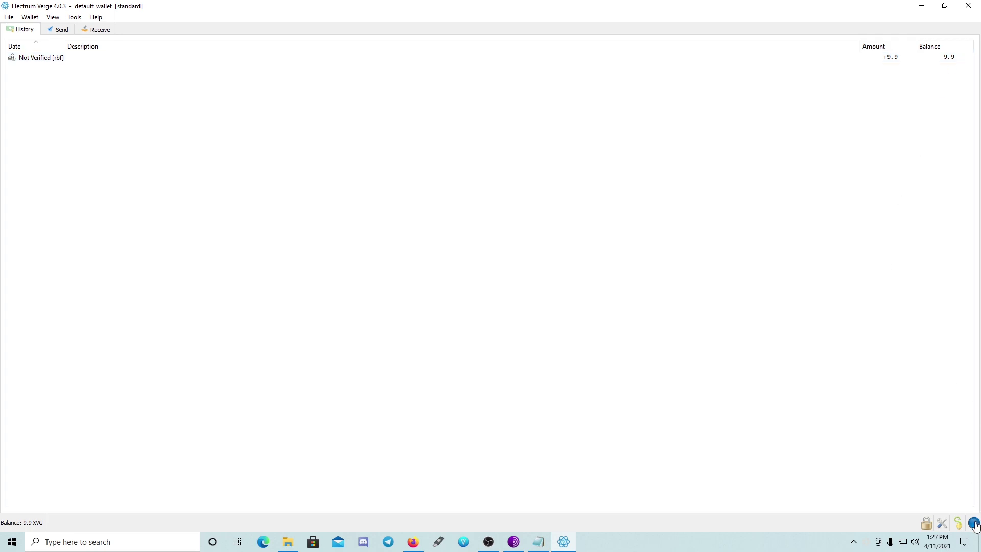
click(958, 524)
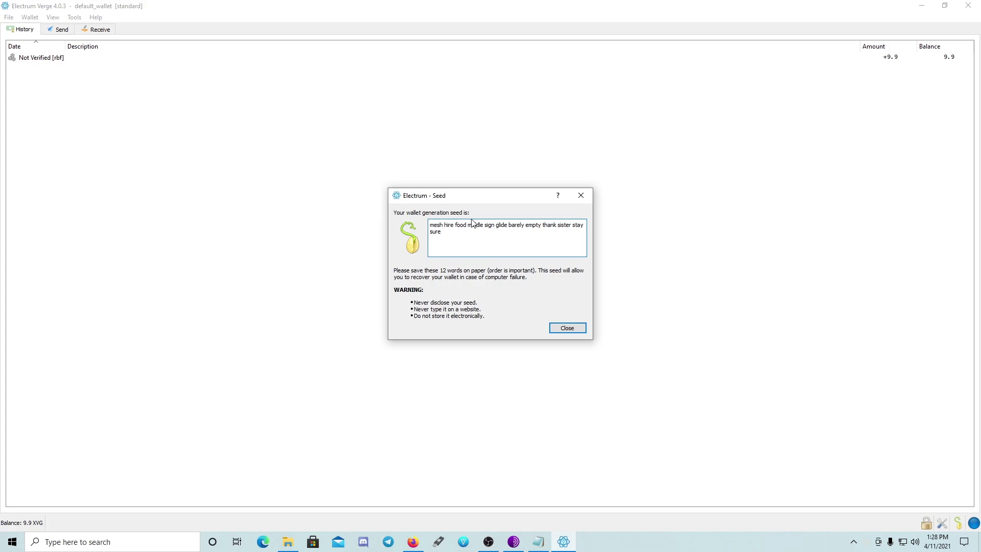
click(581, 196)
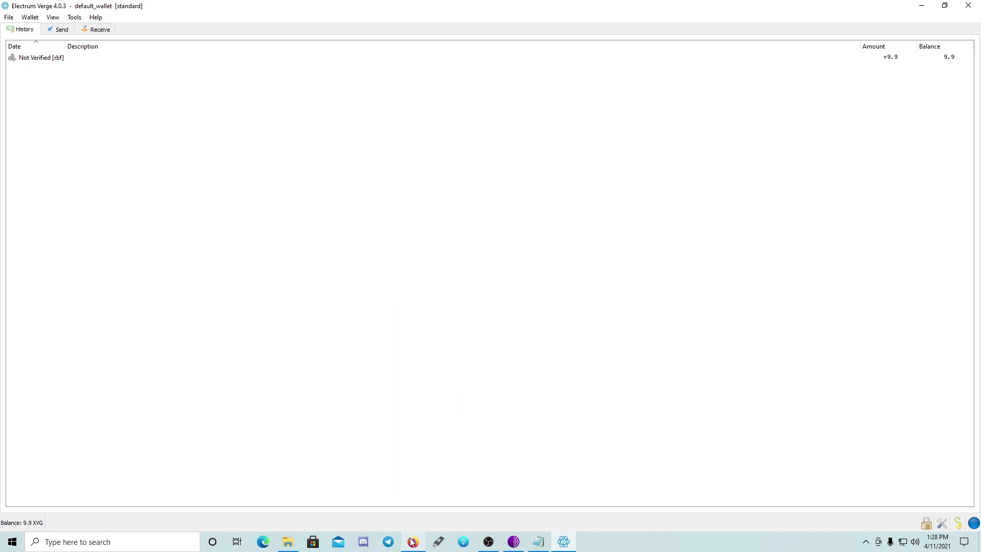
mouse_move(412, 542)
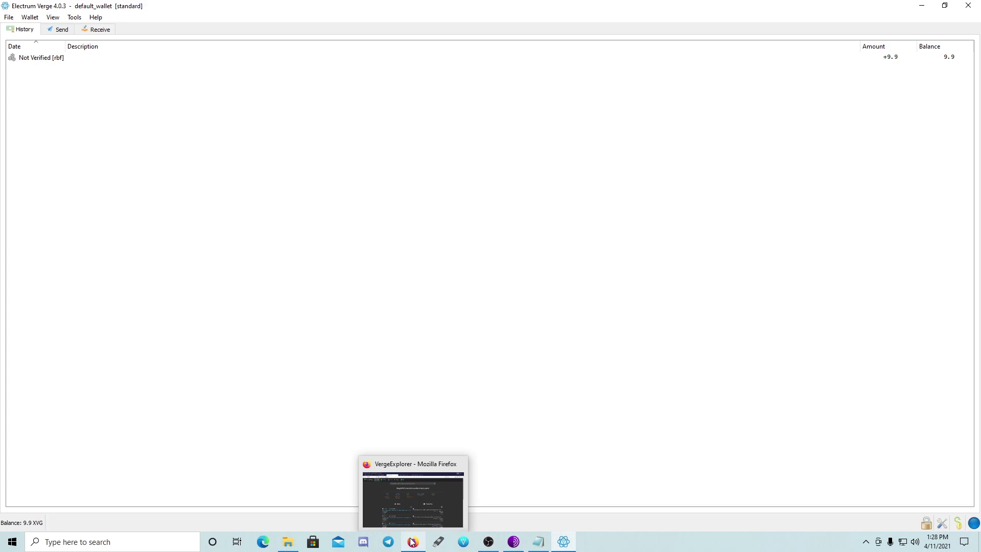